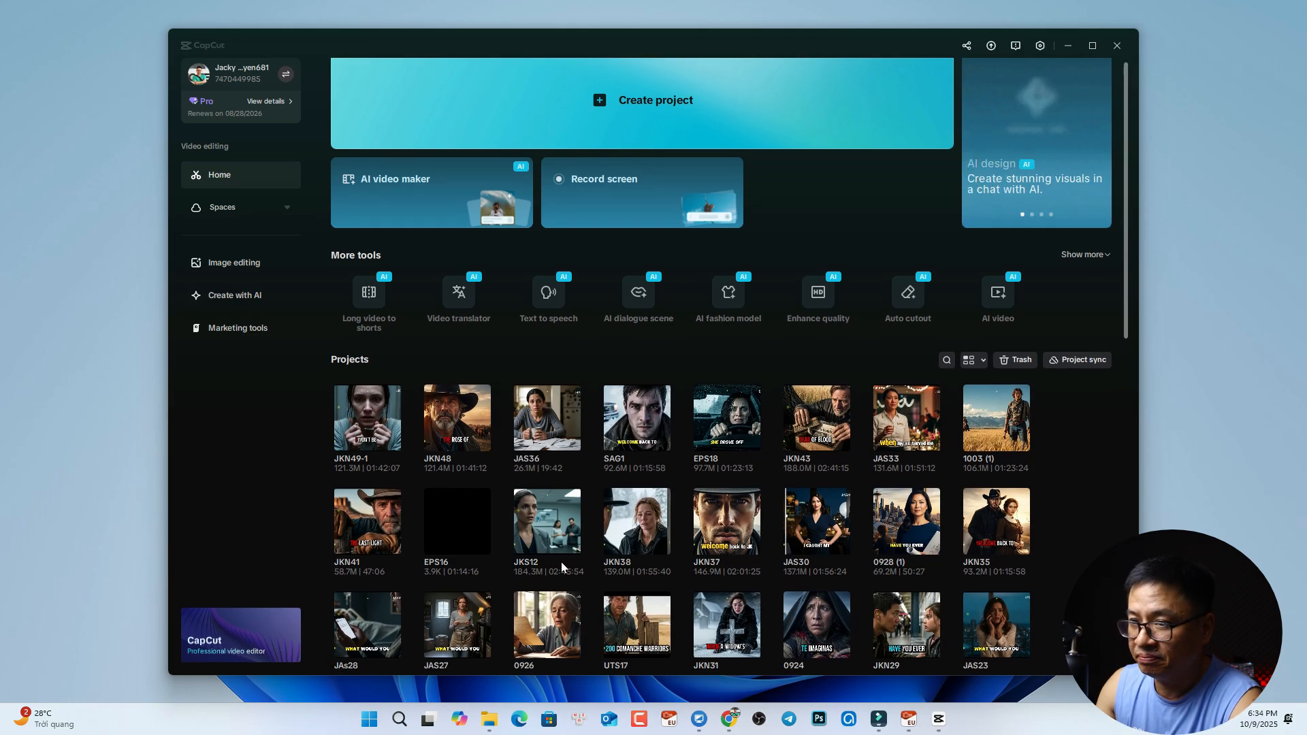
Step: Create a new video project
scroll(712, 422, "down", 8)
scroll(720, 442, "down", 3)
scroll(720, 442, "up", 15)
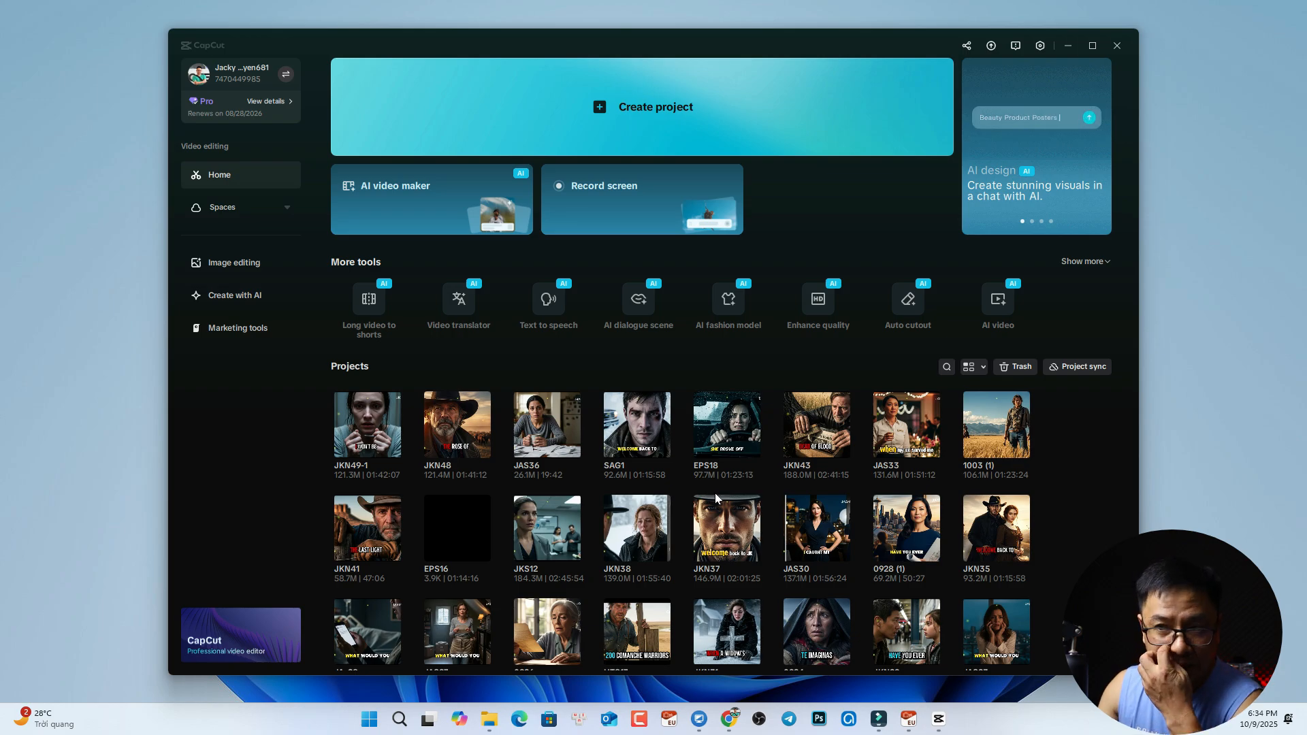
left_click(599, 104)
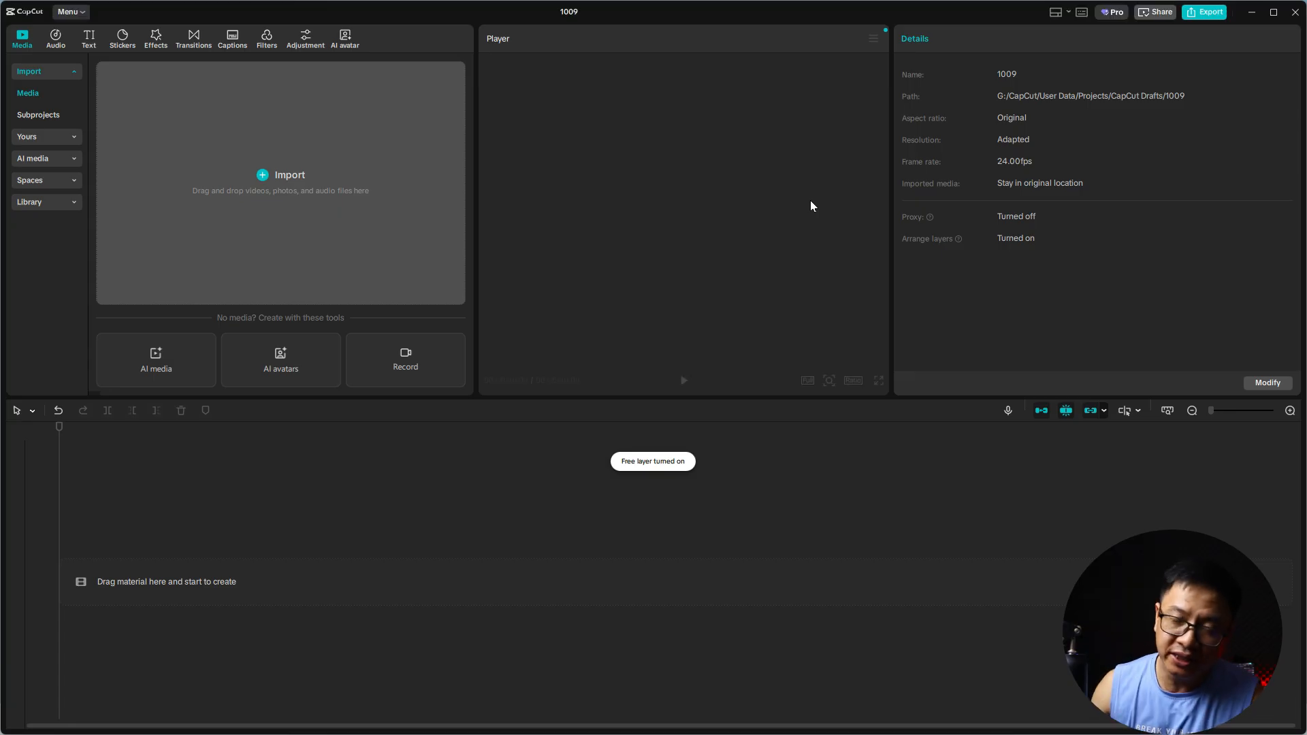
Step: Import the Audio Example file from the Audio Examples folder into the project's media
left_click(261, 177)
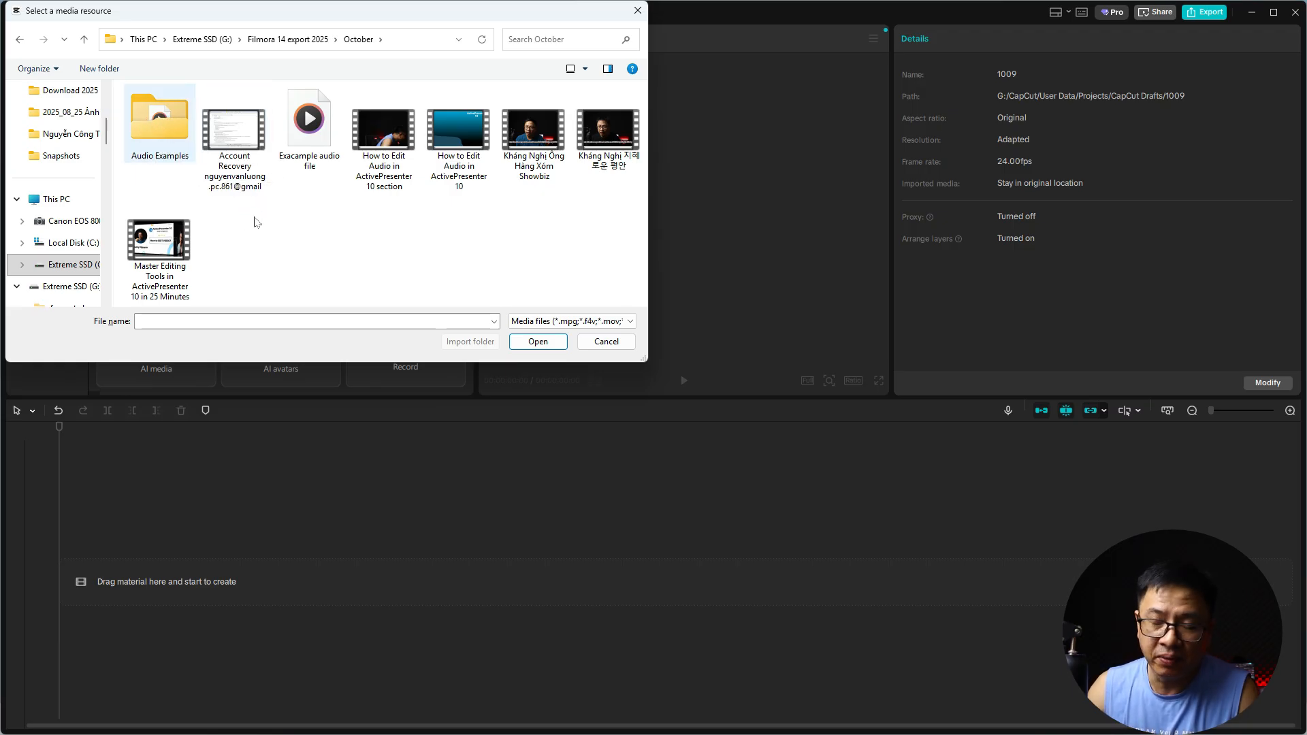
key("Return")
left_click(170, 107)
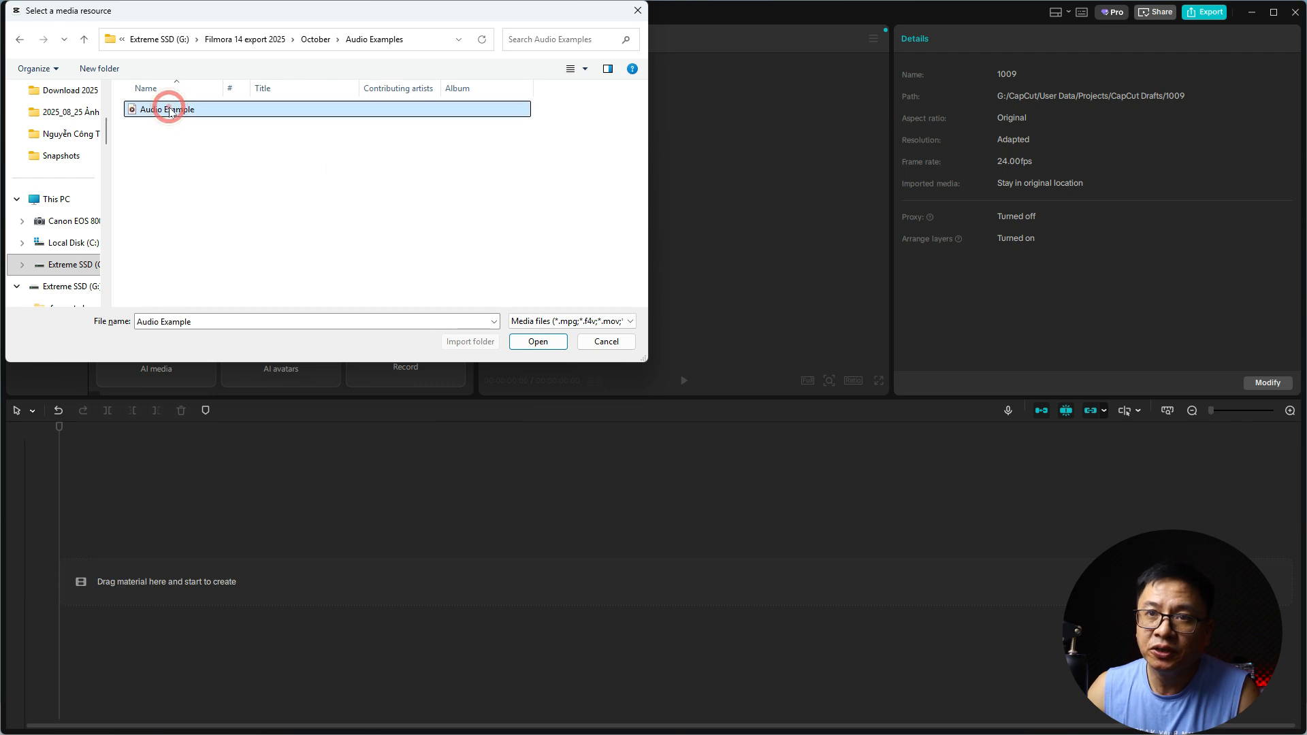
left_click(523, 346)
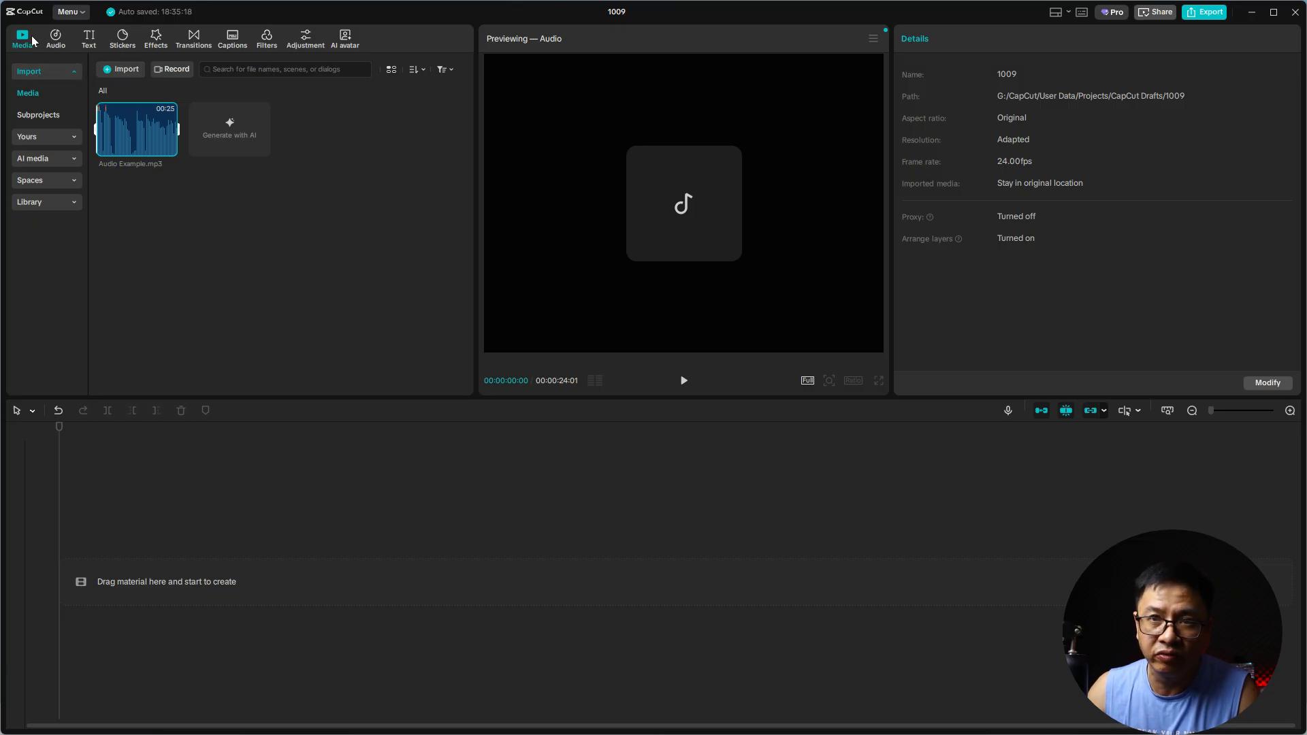
Step: Place Audio Example.mp3 at the start of the timeline and play its first two seconds
left_click_drag(129, 149, 106, 610)
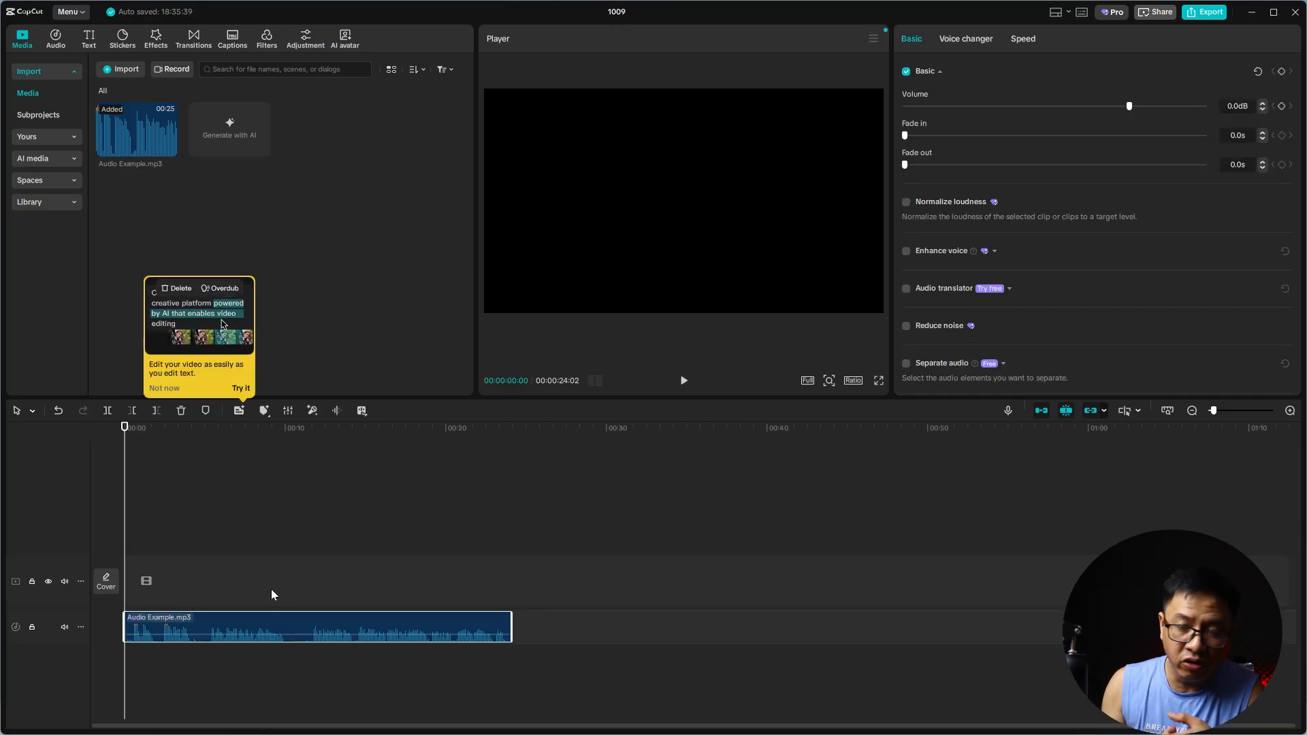
mouse_move(245, 632)
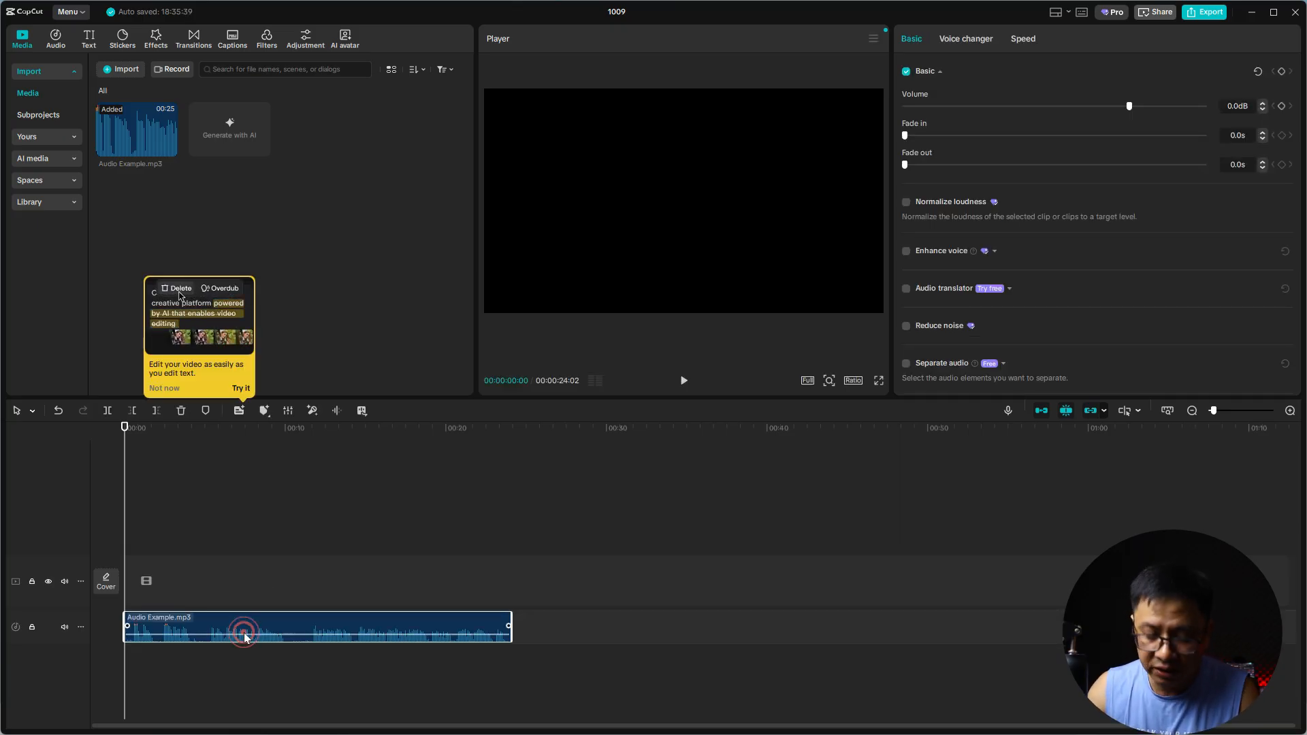
key("space")
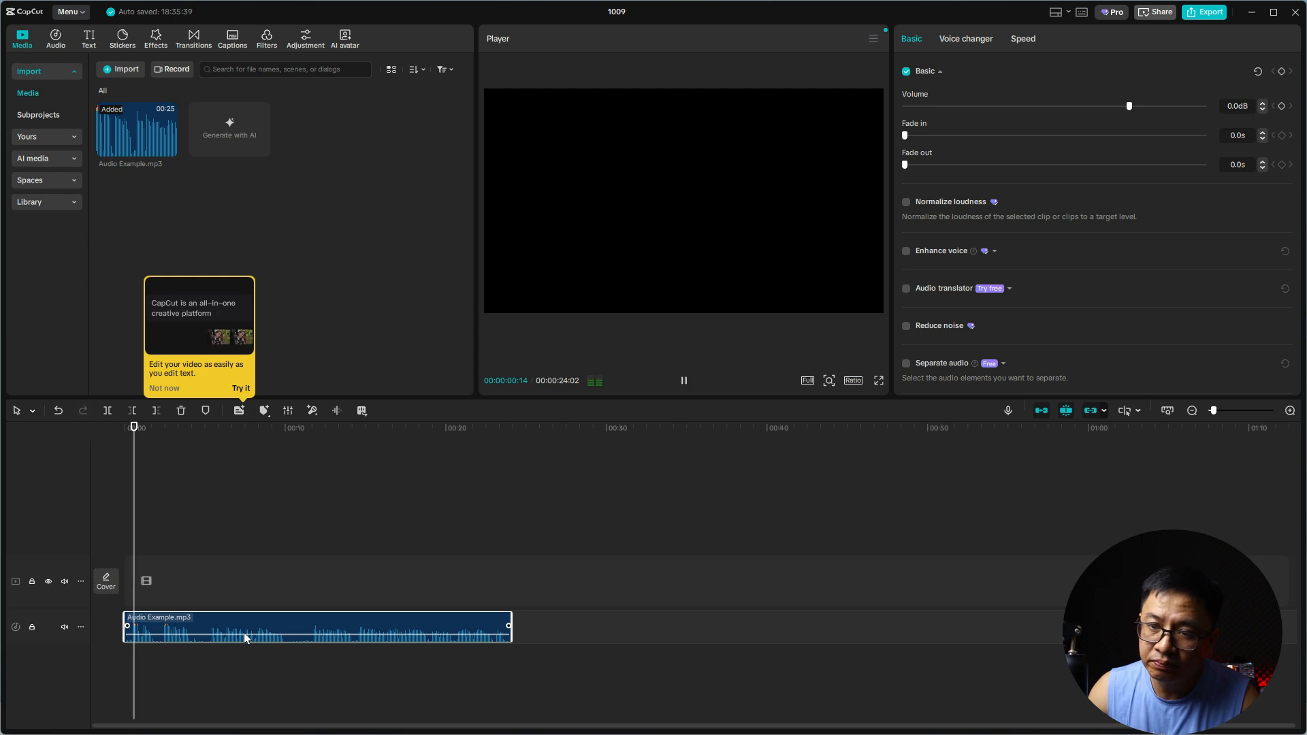
key("space")
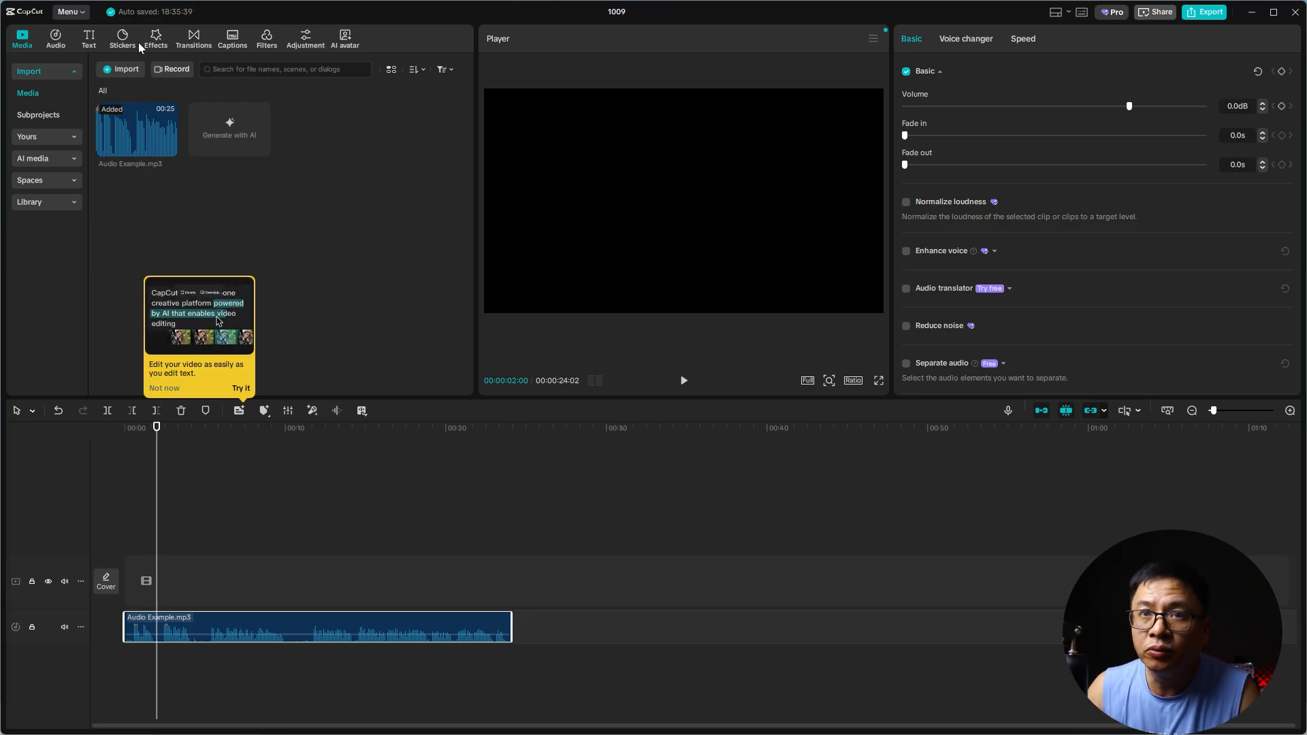
Step: Generate auto captions for the audio with English as the spoken language and no bilingual captions
left_click(89, 39)
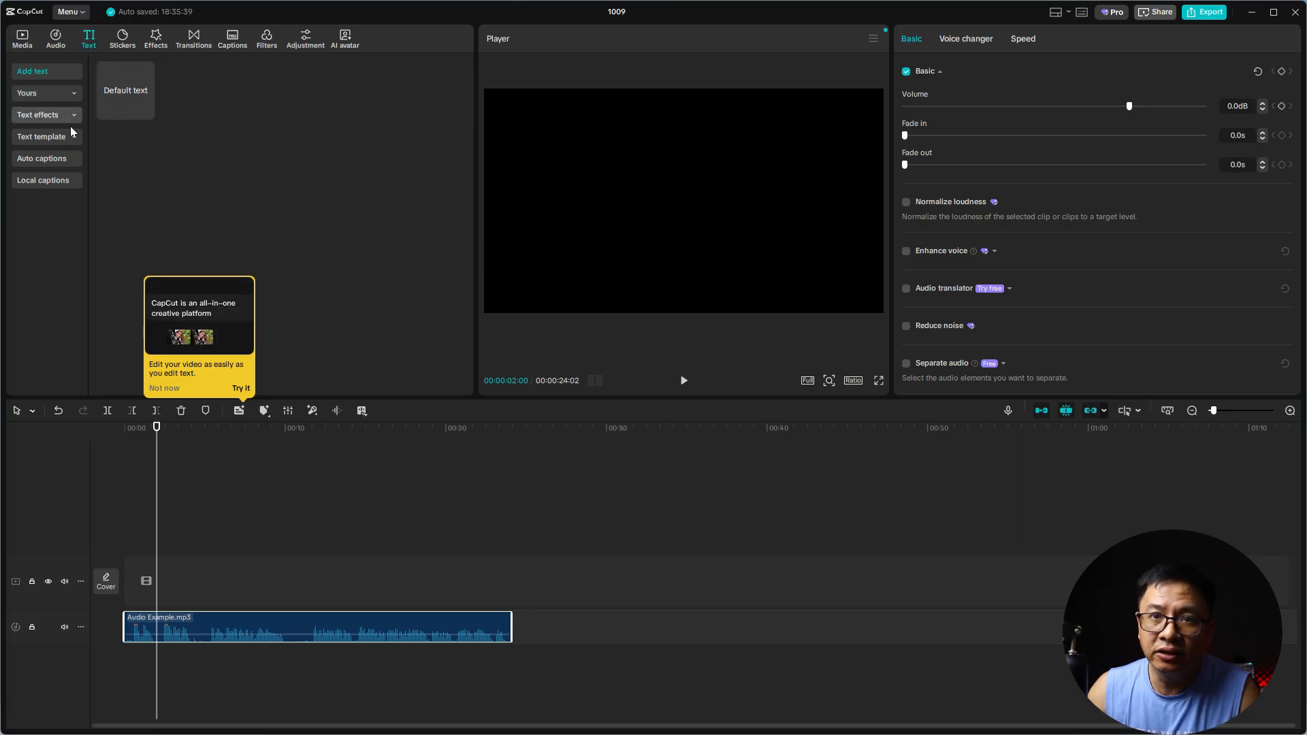
left_click(41, 156)
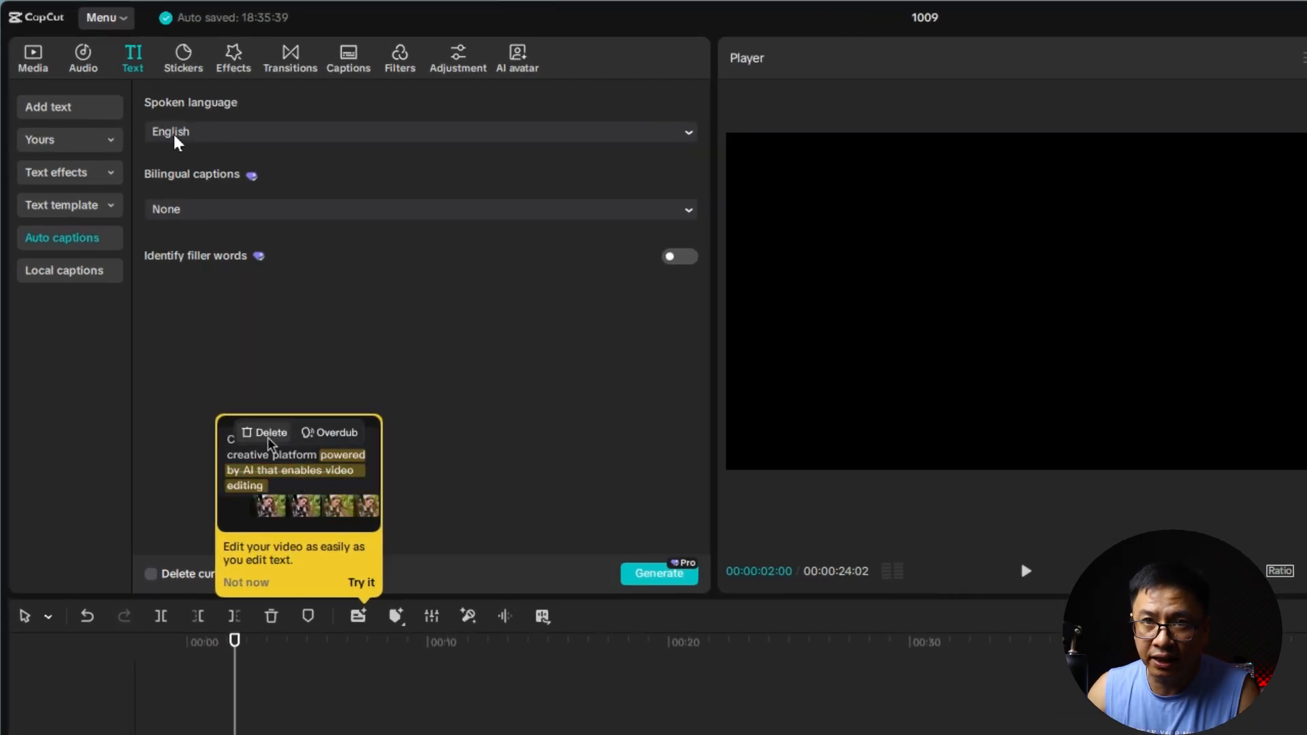
left_click(188, 136)
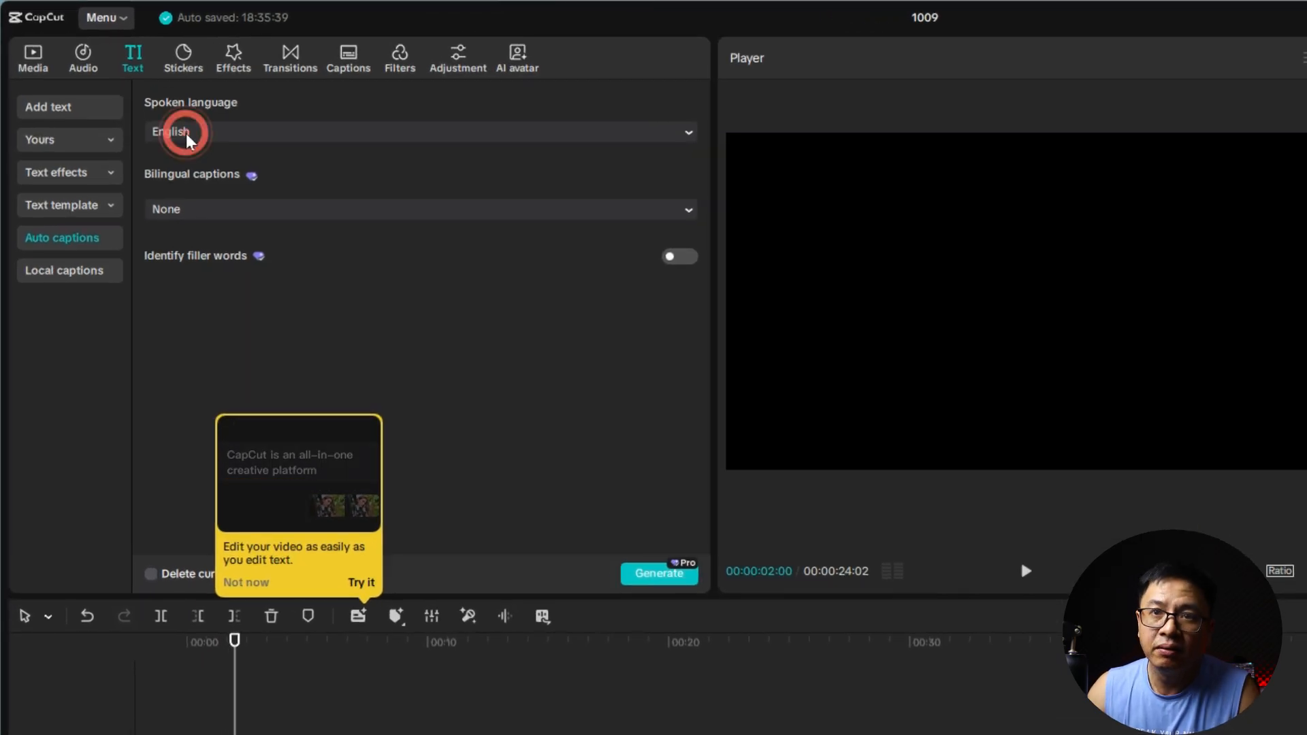
scroll(323, 250, "down", 3)
scroll(323, 249, "down", 5)
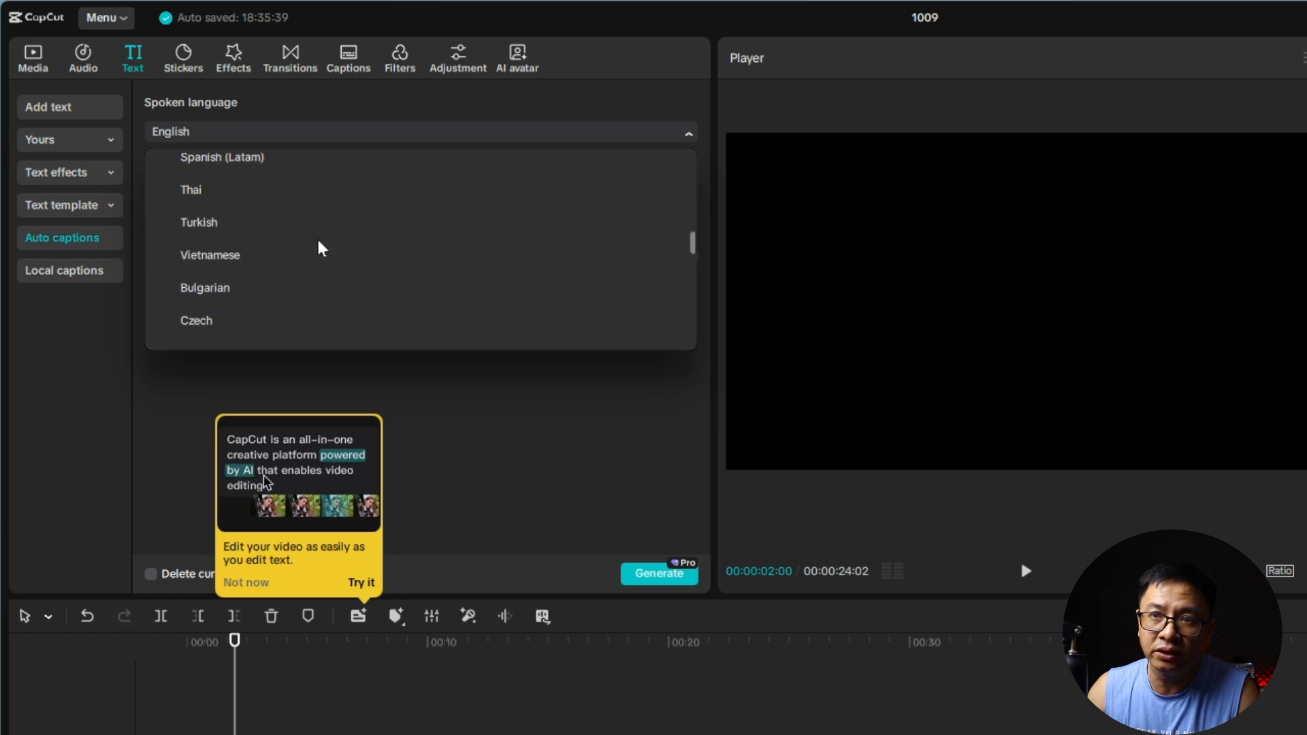
scroll(323, 249, "up", 7)
scroll(322, 249, "down", 4)
scroll(322, 249, "down", 3)
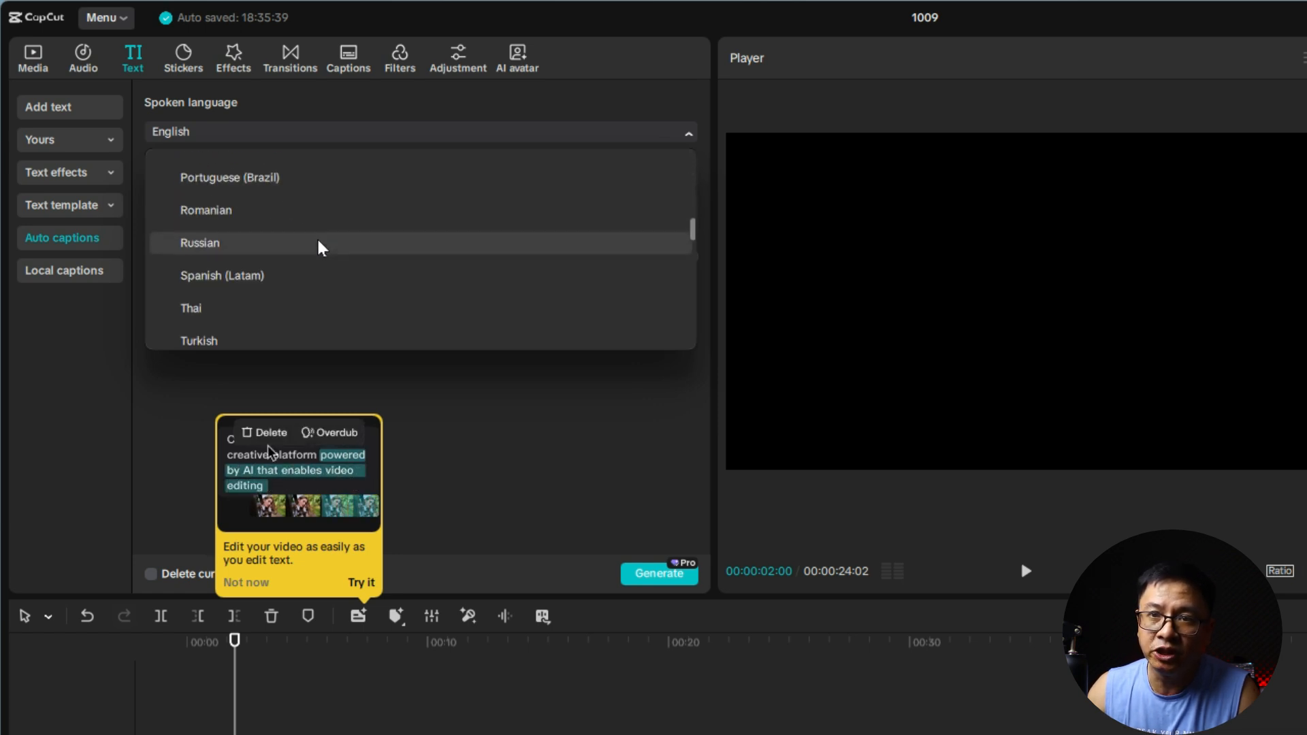
scroll(322, 249, "up", 5)
scroll(322, 249, "up", 2)
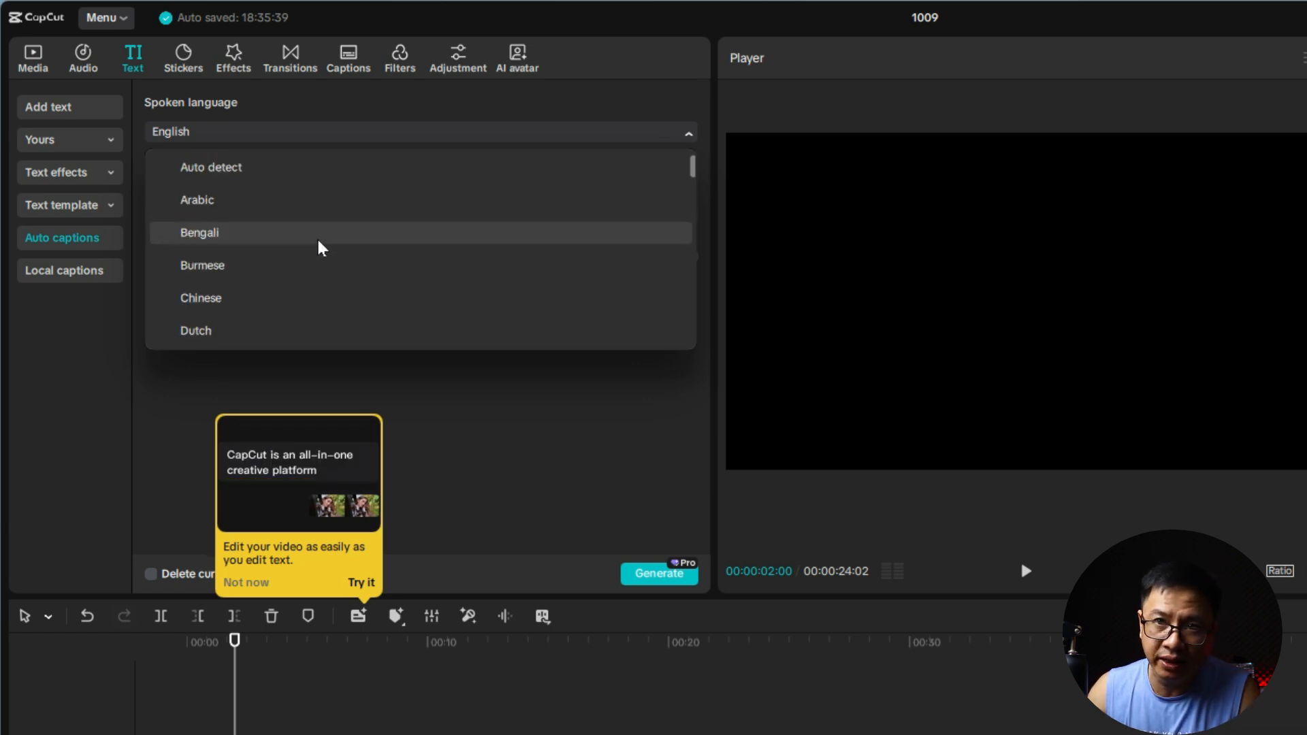
left_click(333, 137)
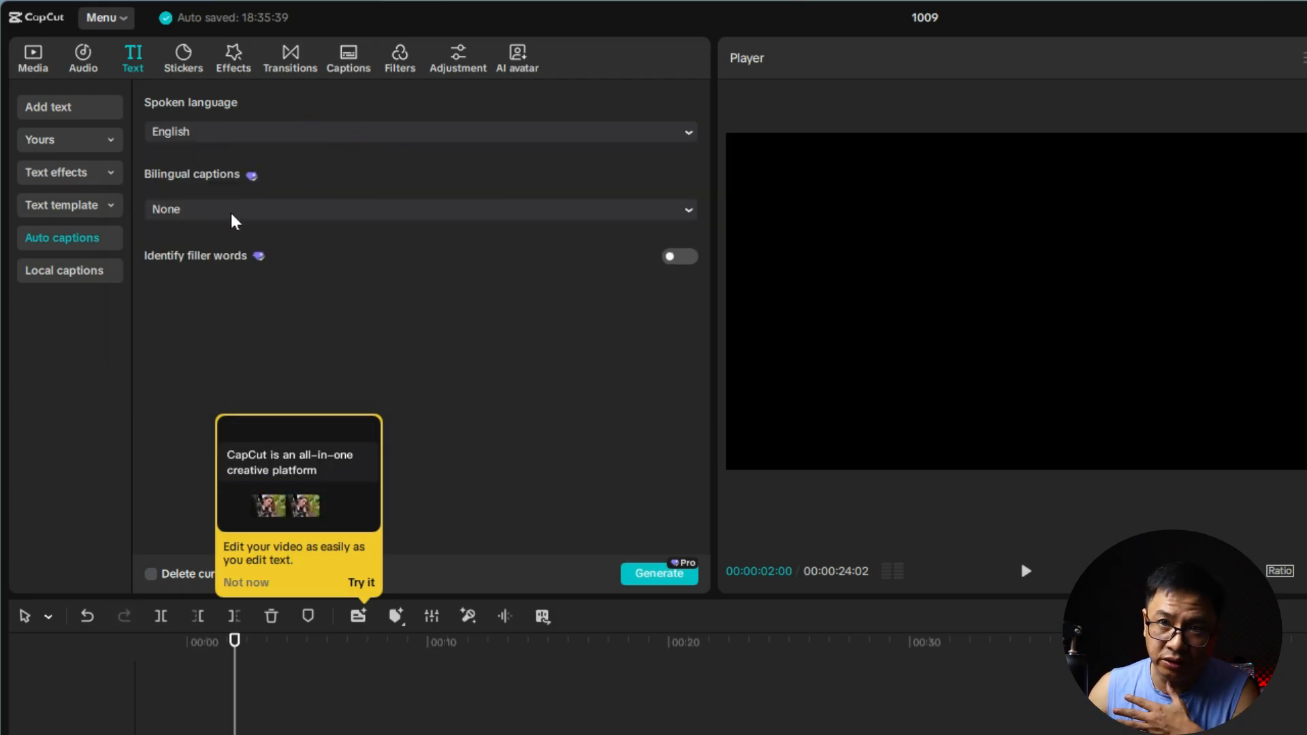
left_click(648, 575)
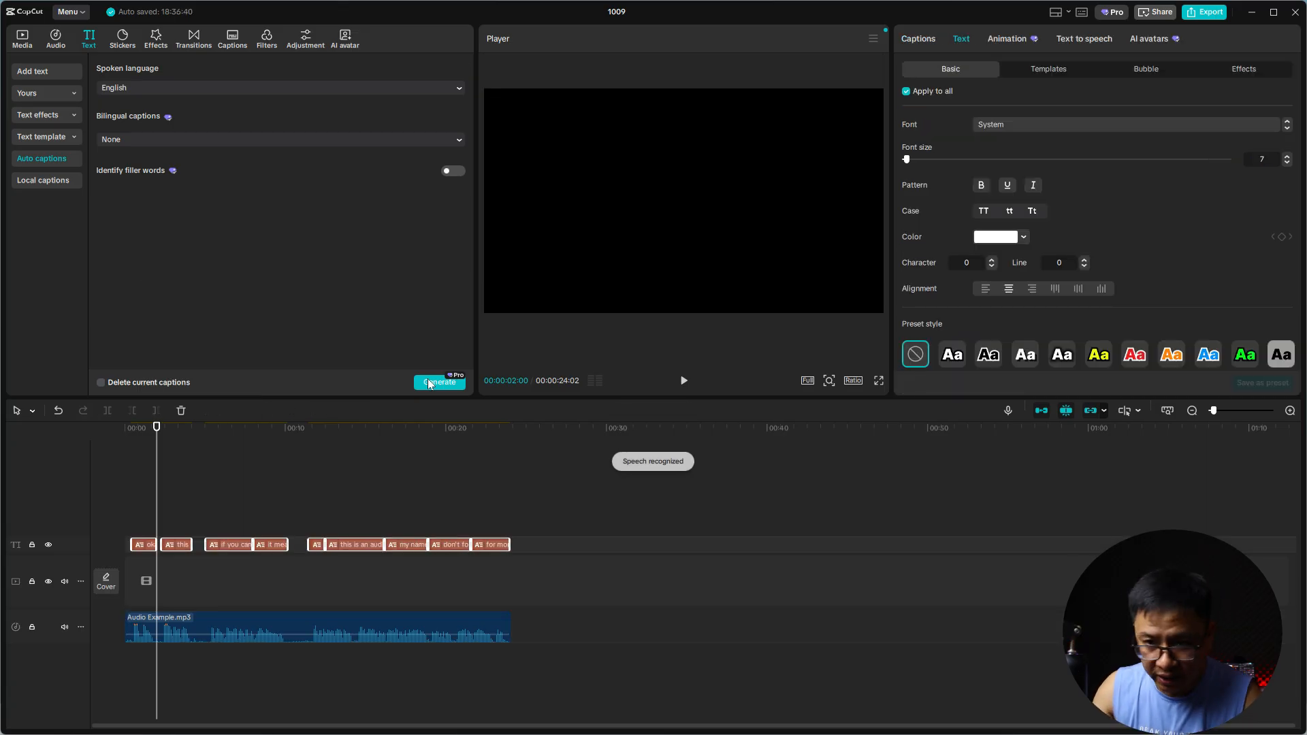
Step: Play the timeline from the first caption to check the generated captions against the audio
left_click_drag(162, 429, 131, 431)
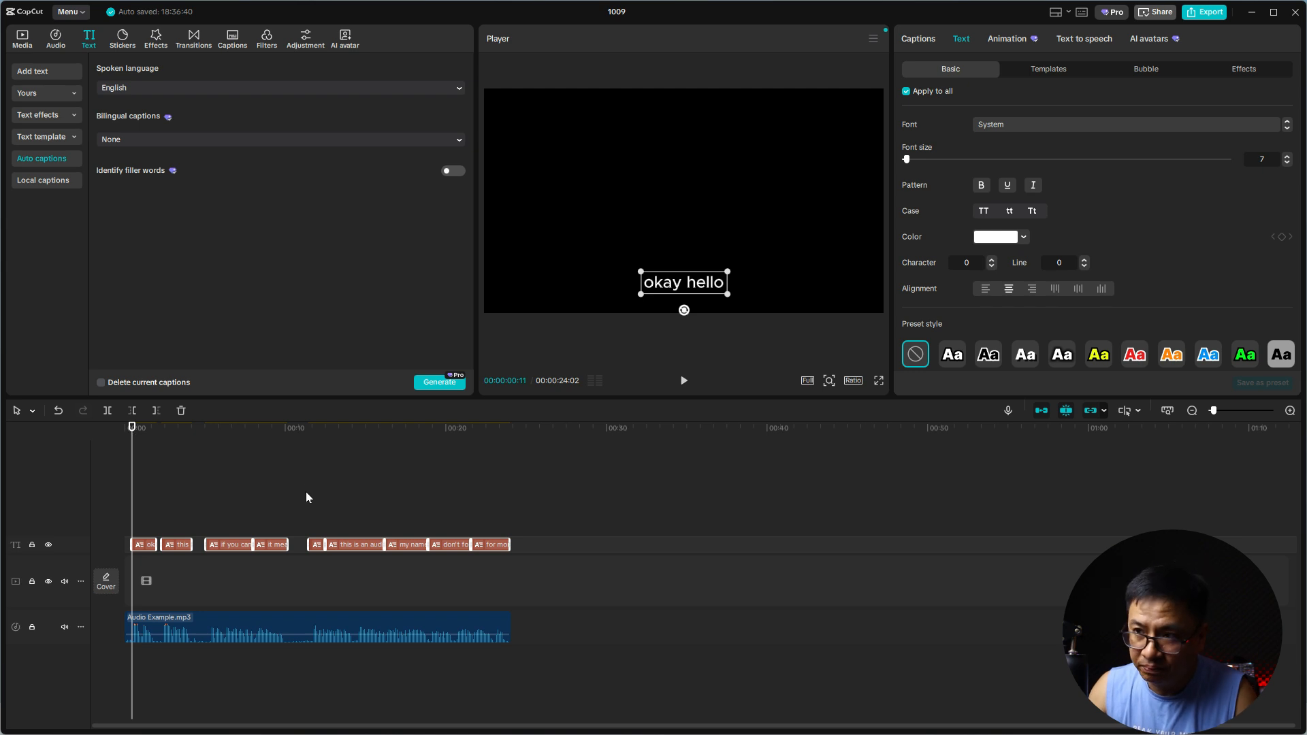
key("space")
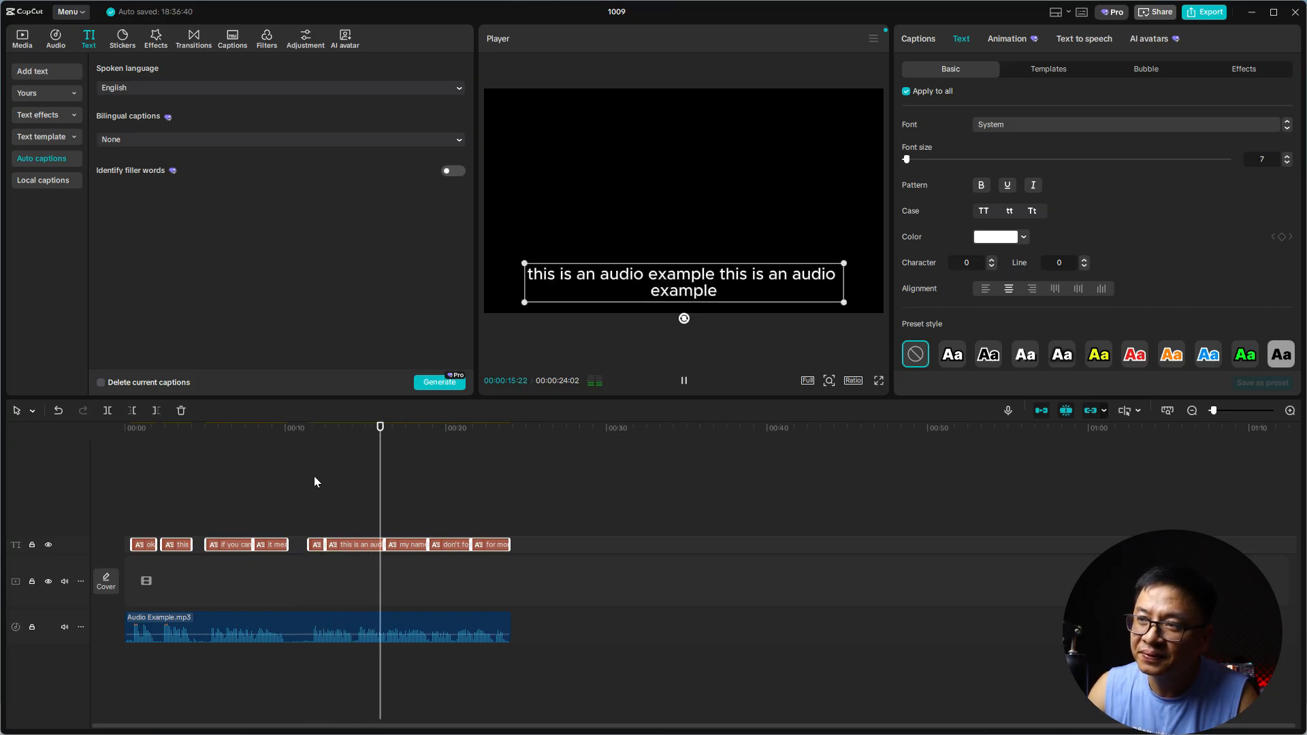
key("space")
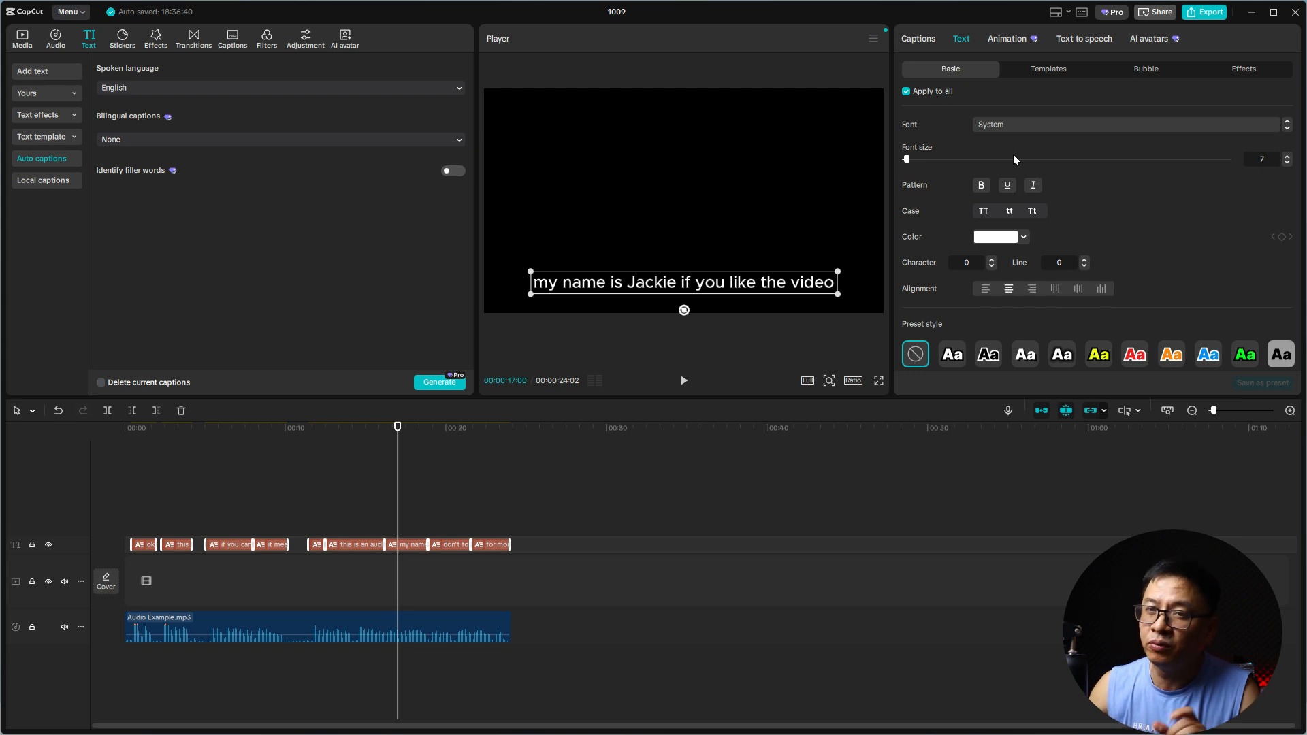
Step: Apply a text template with bold white capitals and a red highlighted word to all captions
left_click(1045, 70)
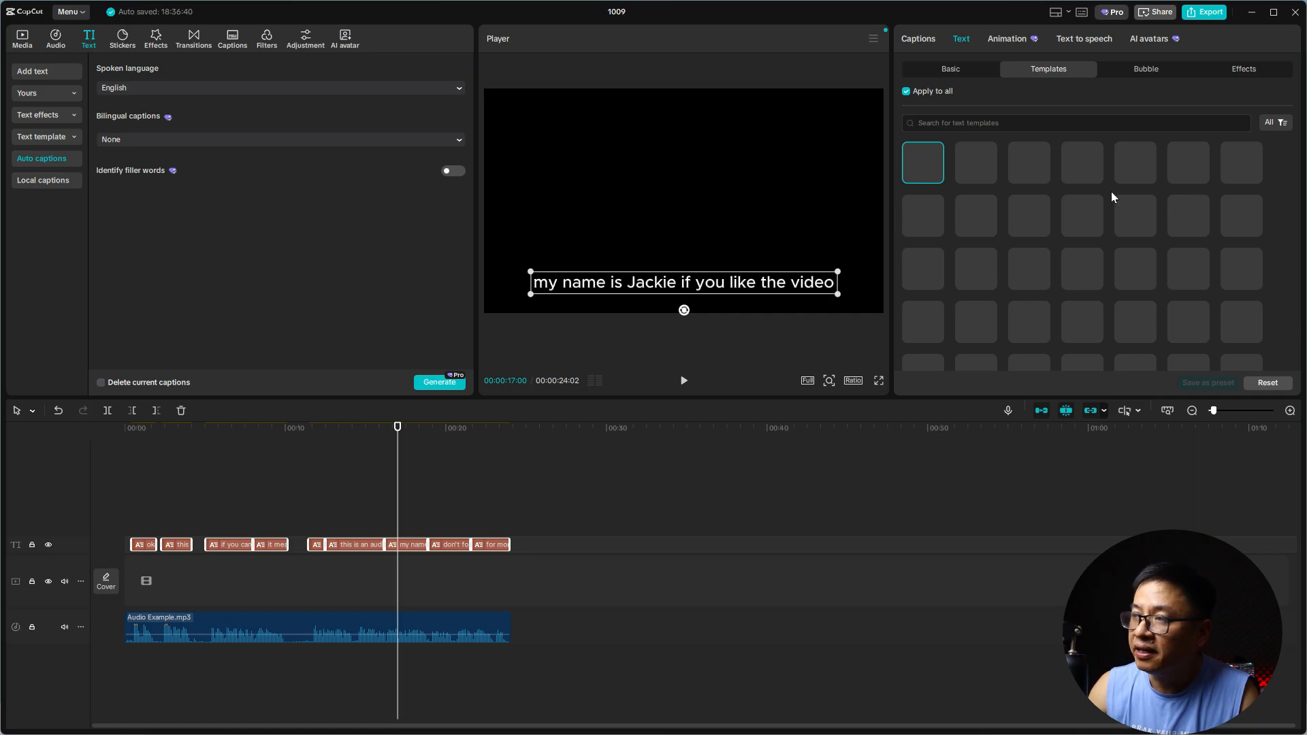
scroll(1116, 220, "down", 3)
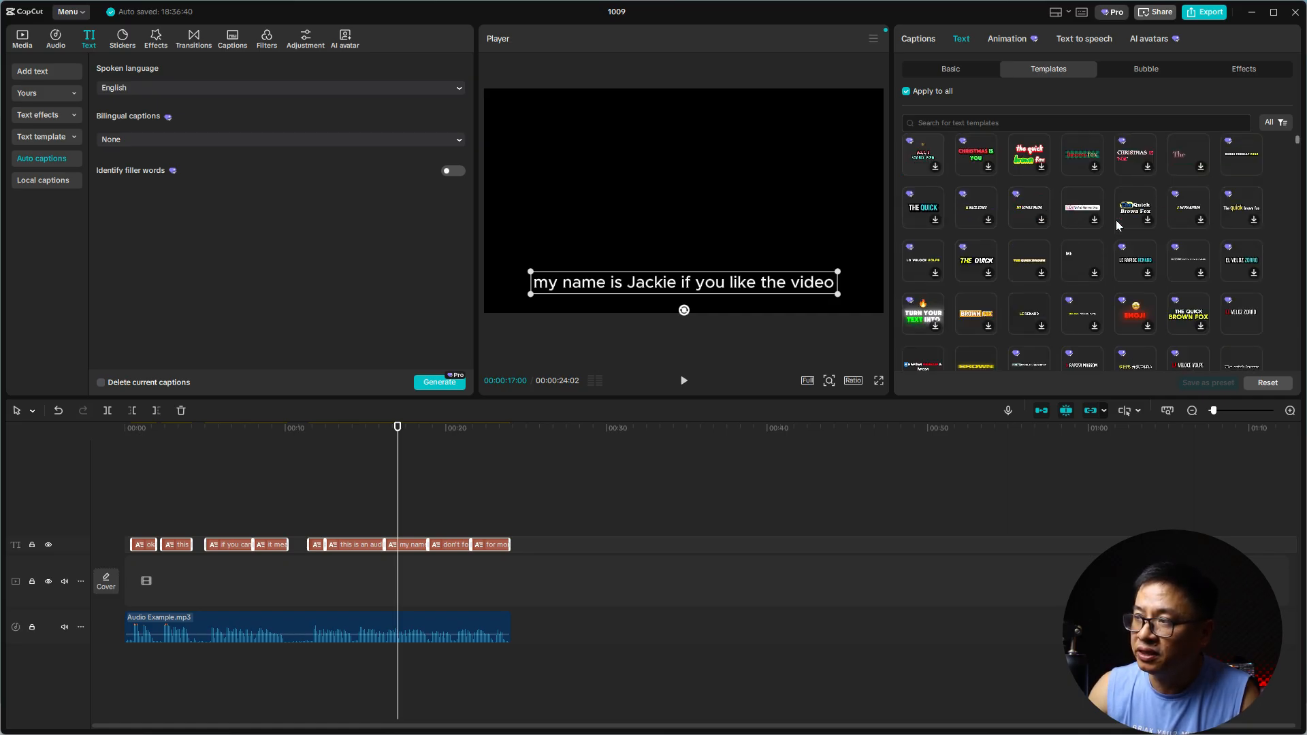
scroll(1116, 219, "down", 3)
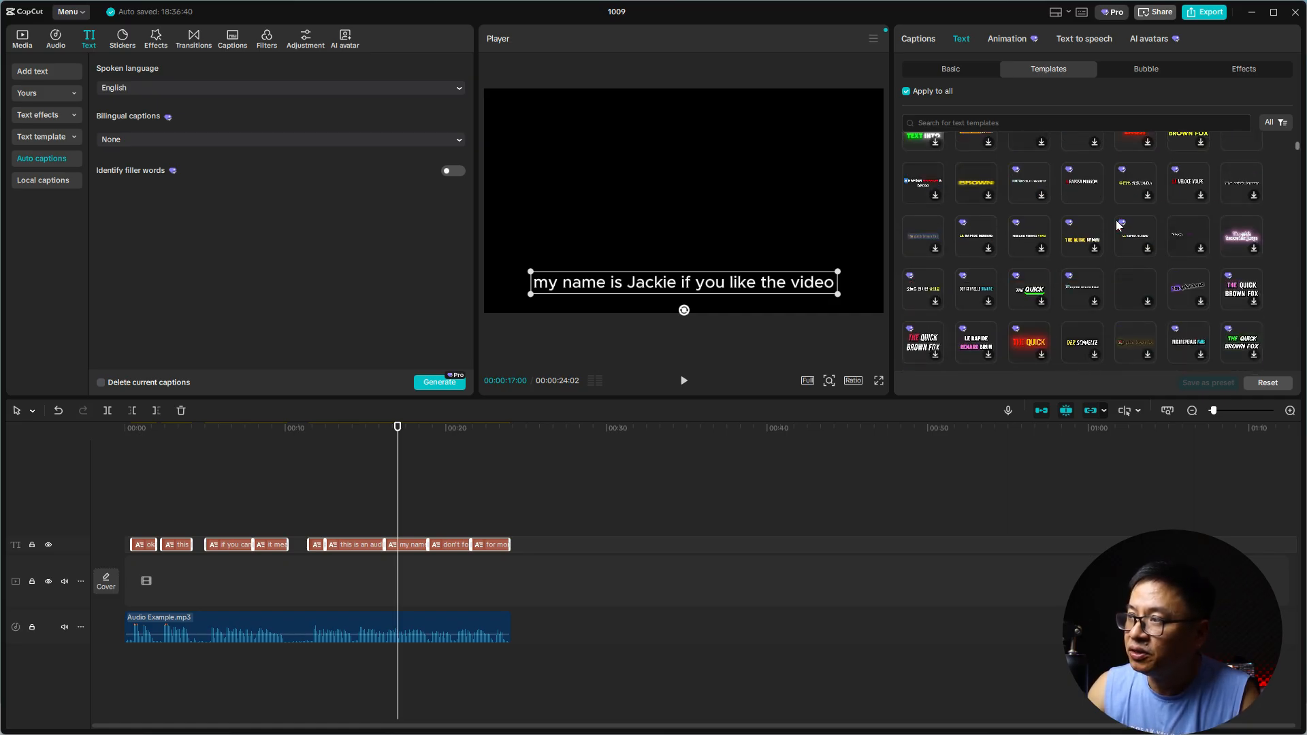
scroll(1116, 219, "up", 2)
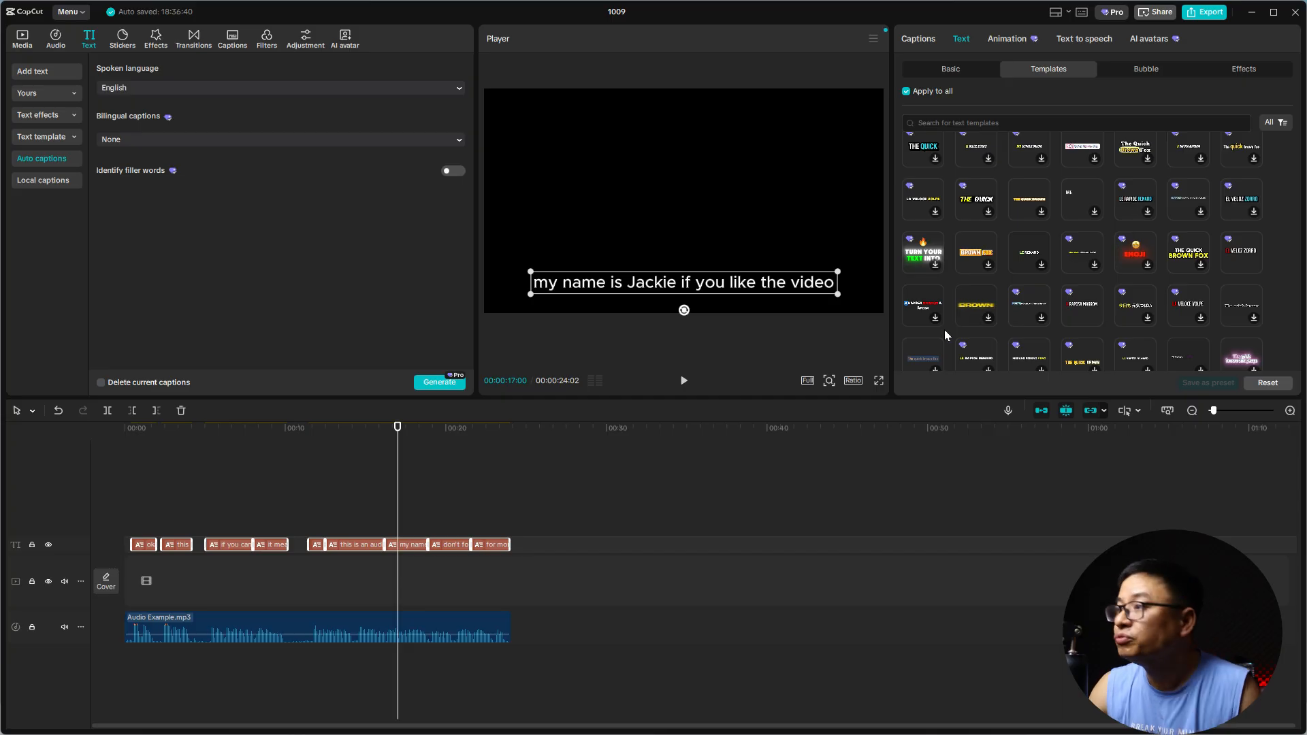
left_click(1182, 319)
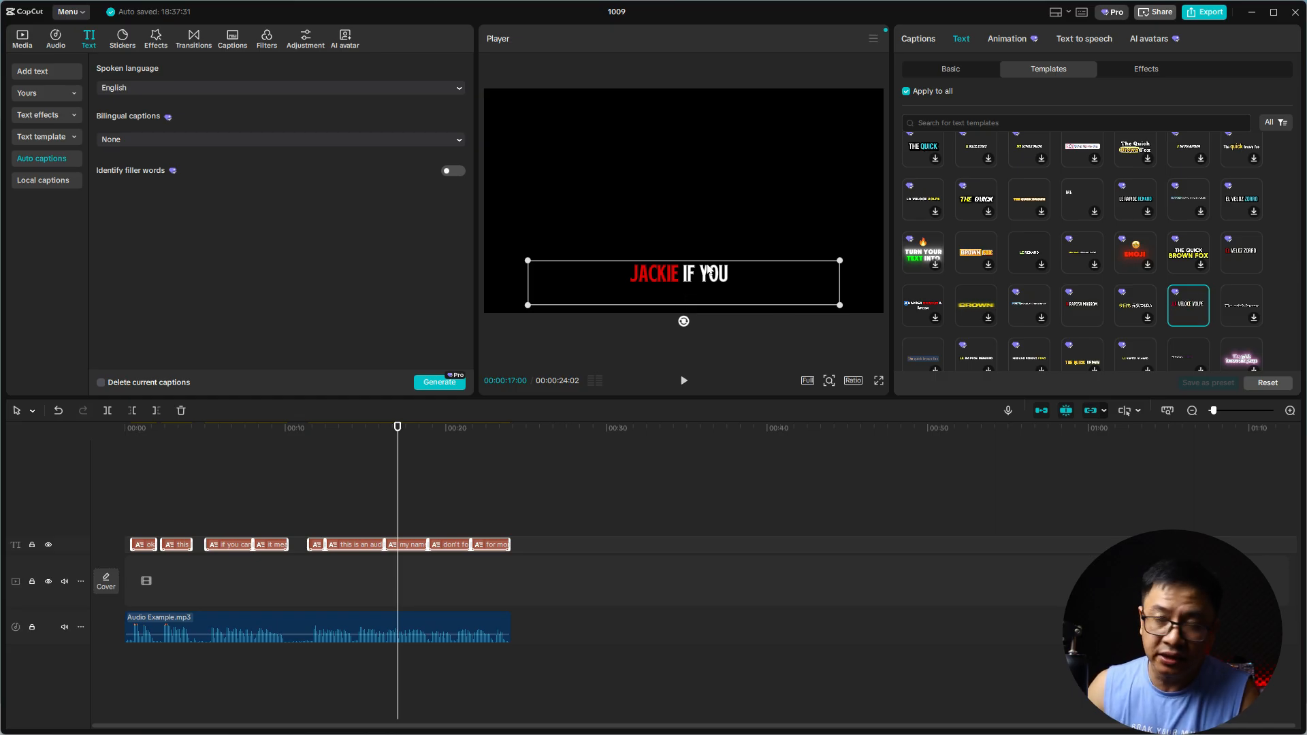
Step: Review the styled captions' basic text settings and play them back from the first caption
left_click(950, 70)
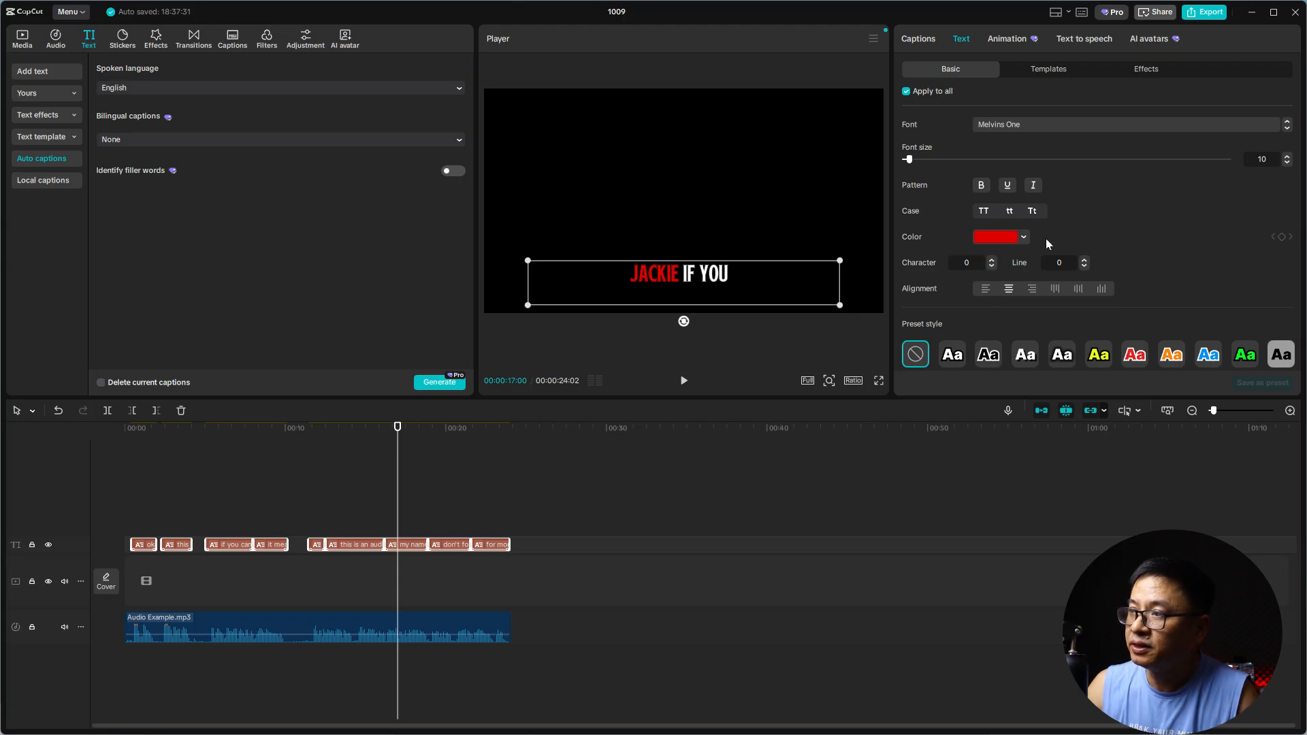
scroll(1012, 223, "down", 10)
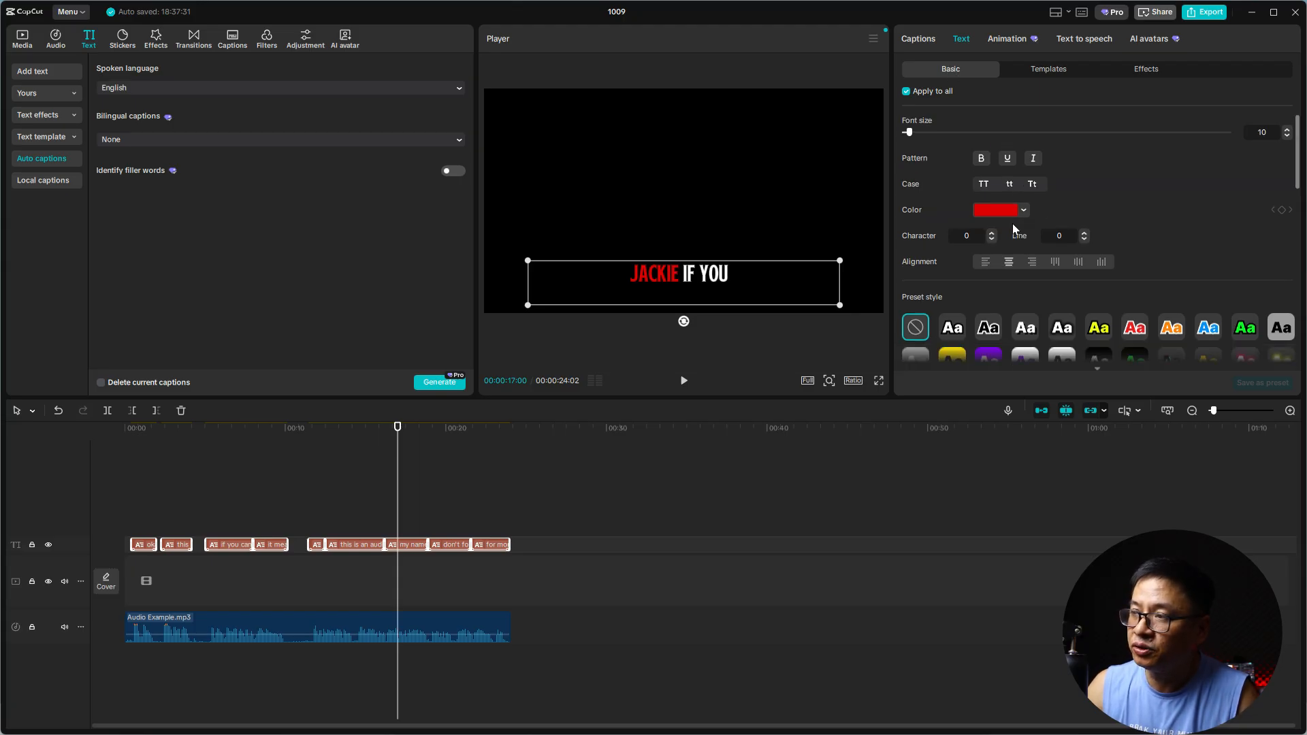
scroll(1050, 203, "up", 8)
scroll(1006, 248, "up", 2)
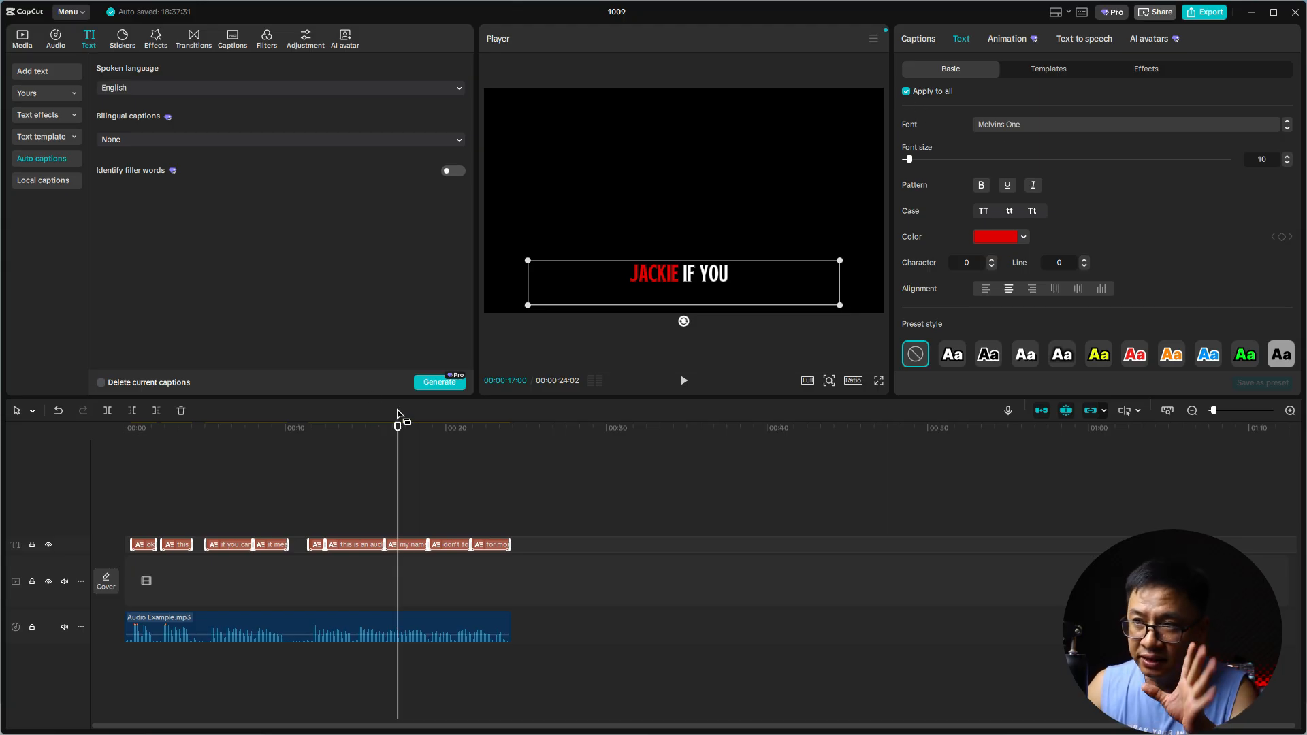
left_click(133, 433)
key("space")
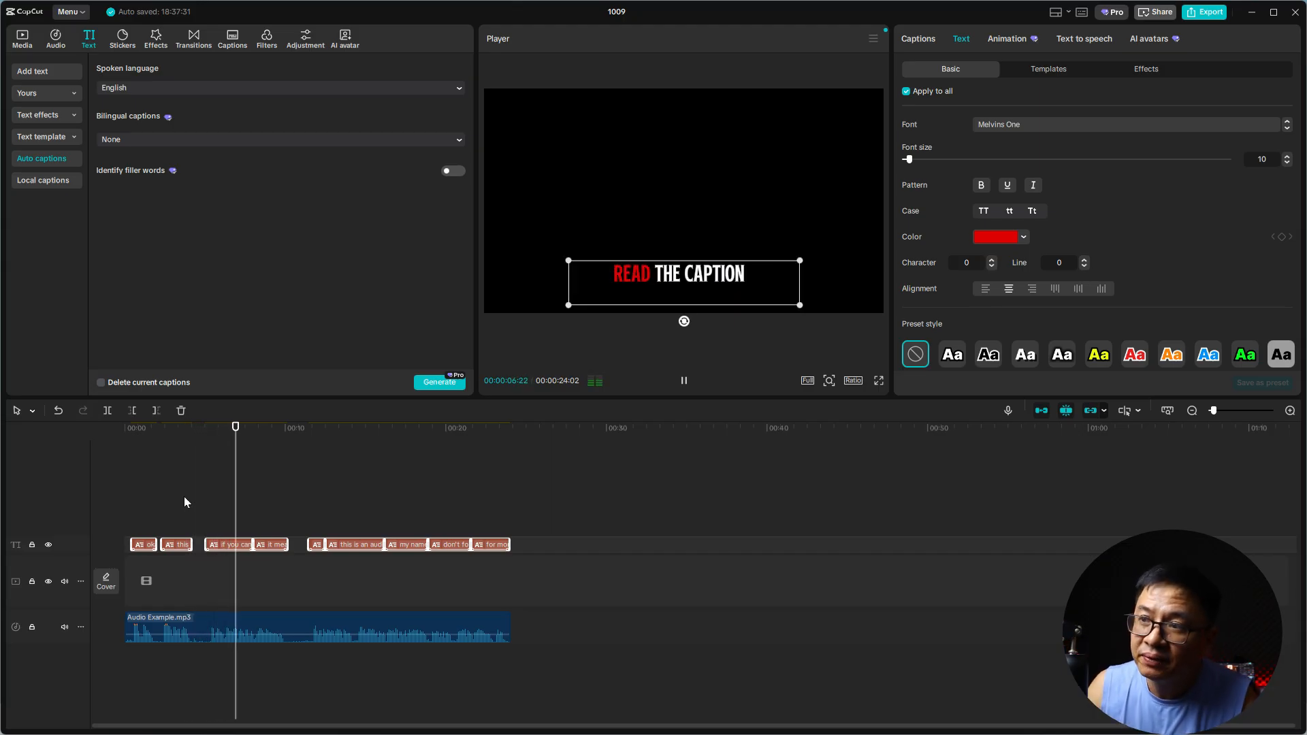
key("space")
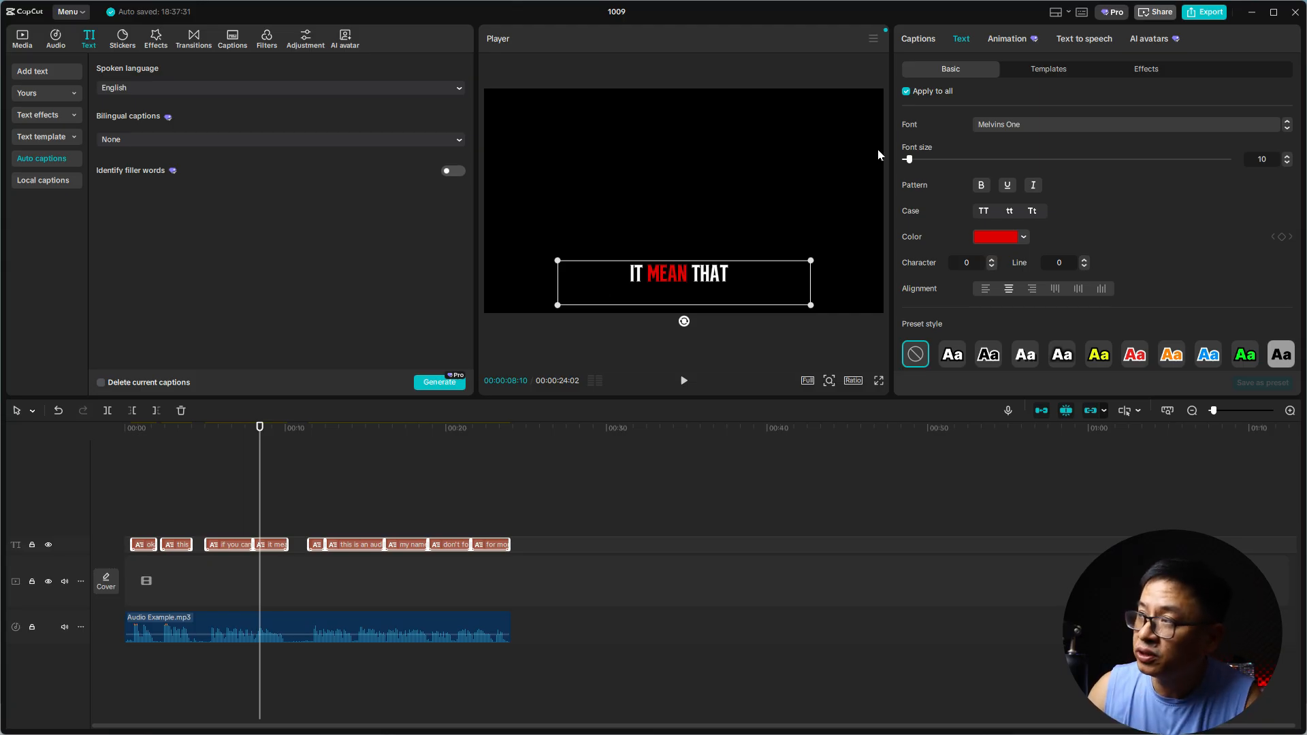
Step: Export only the captions as a TXT file, with video export turned off
left_click(1207, 14)
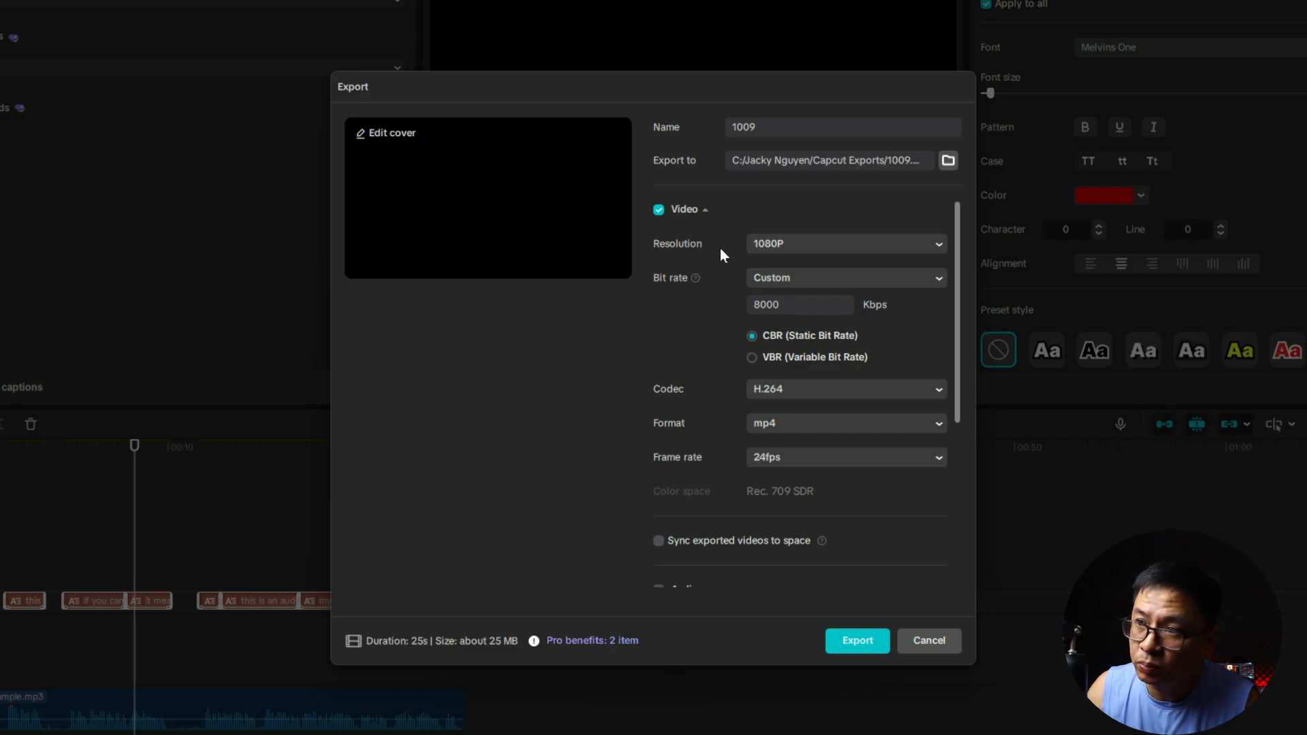
left_click(658, 211)
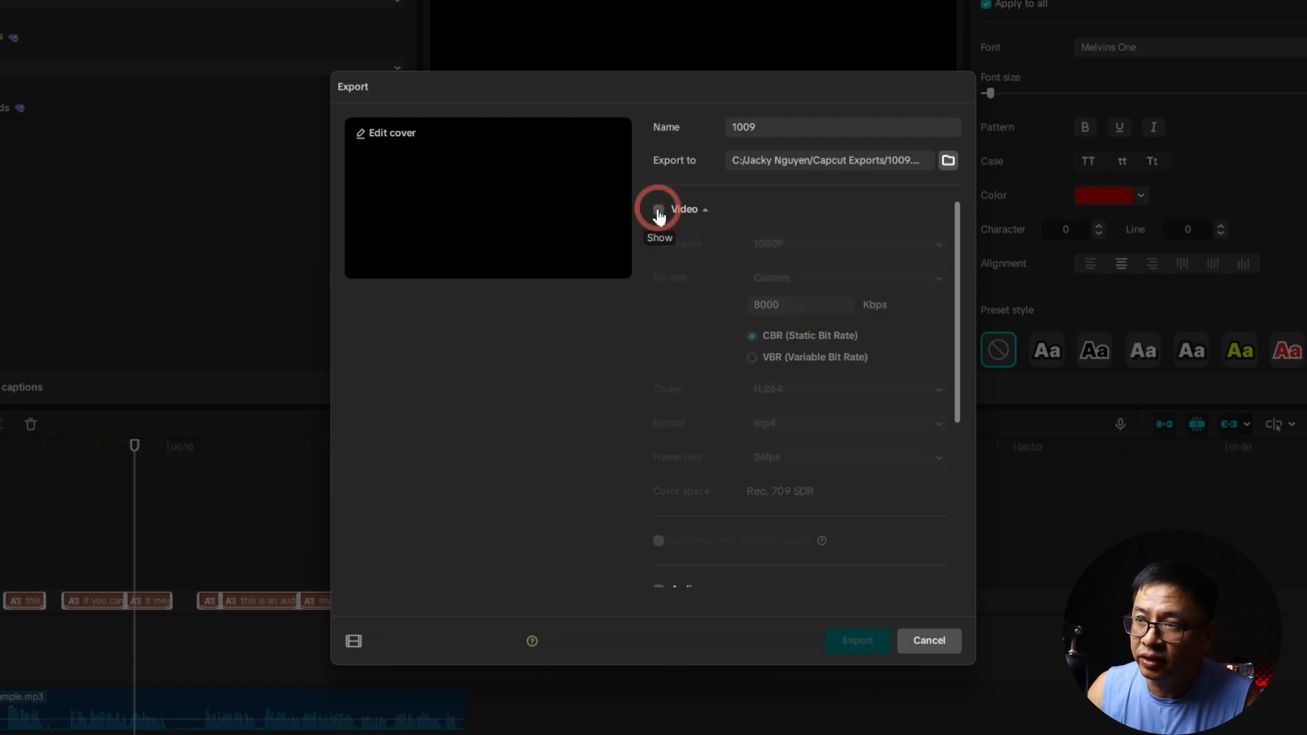
scroll(819, 340, "down", 5)
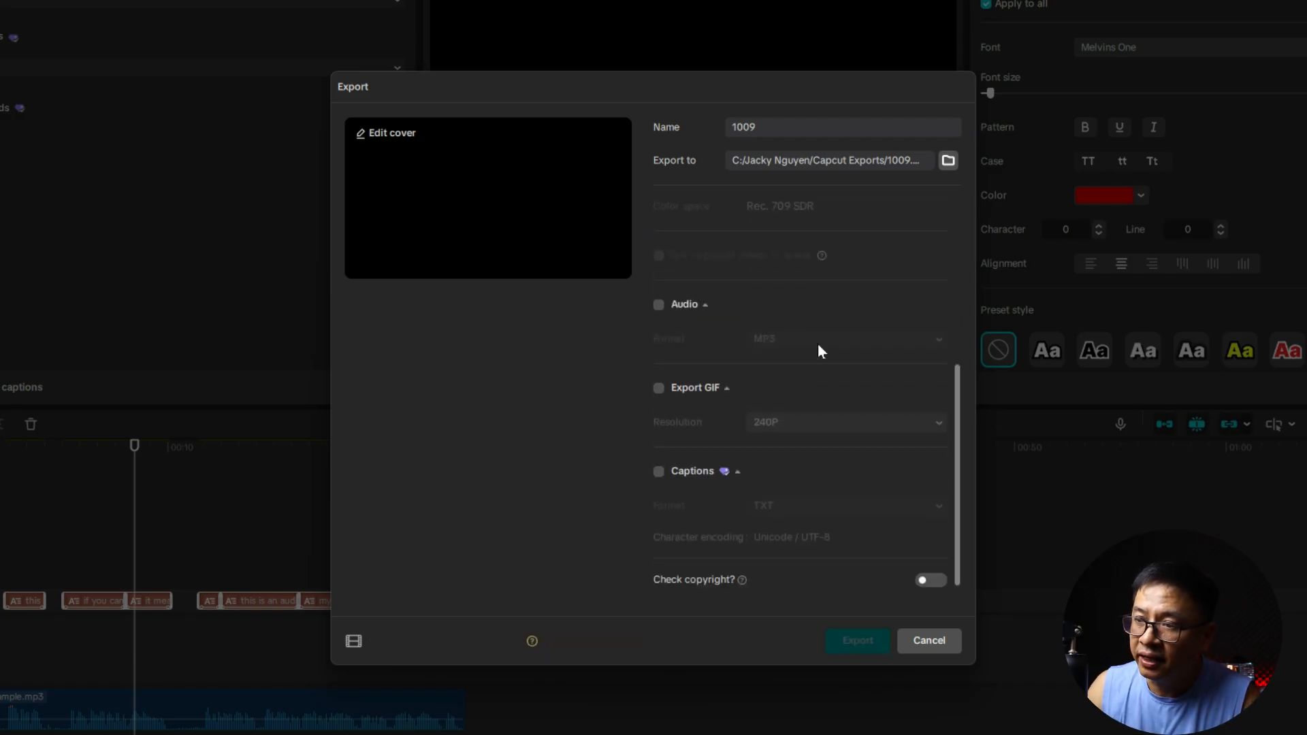
left_click(658, 472)
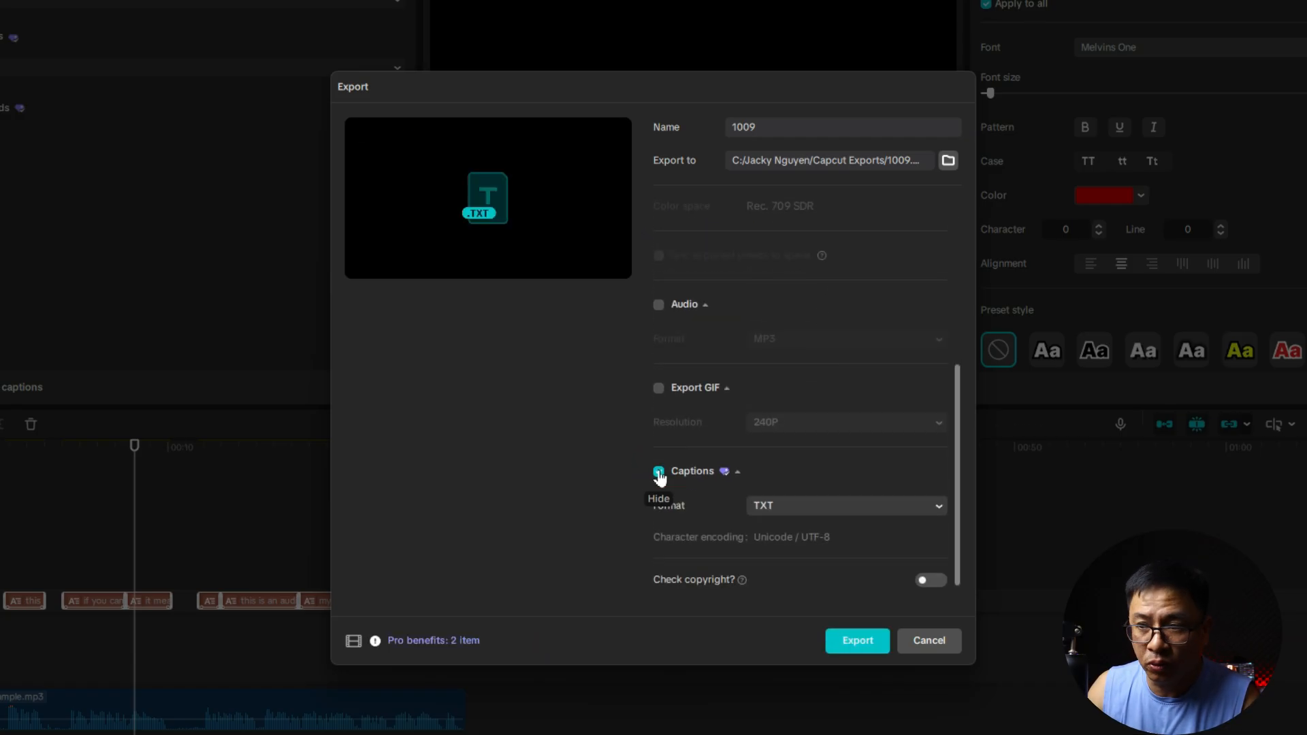
left_click(857, 642)
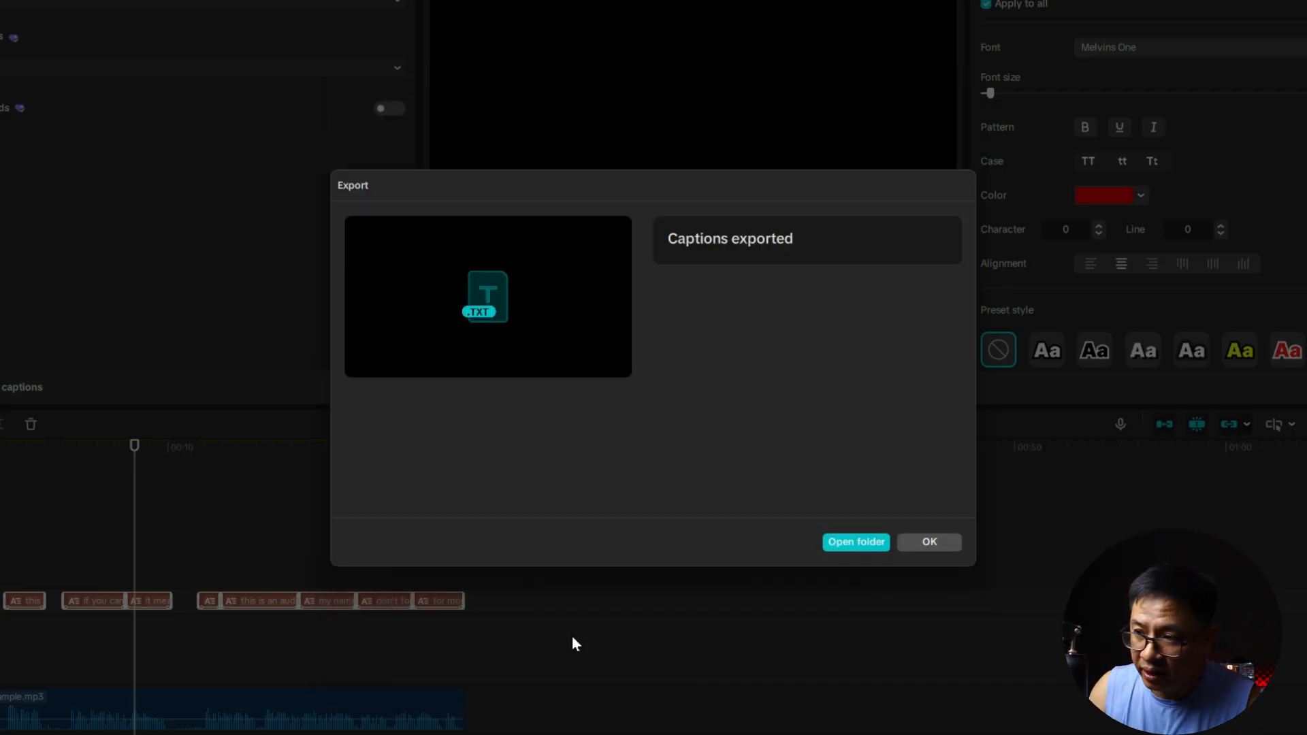
Step: Open the folder holding the exported TXT captions, and close the finished export dialog
left_click(837, 548)
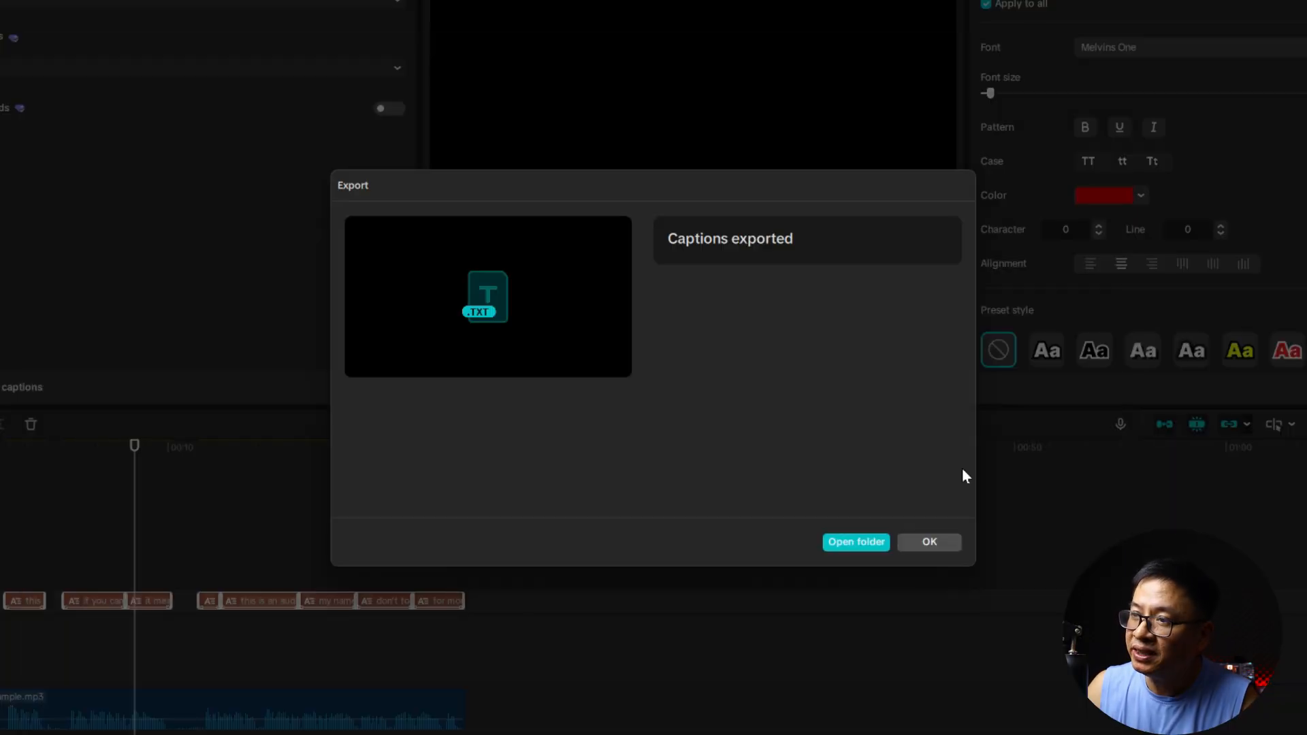
left_click(930, 541)
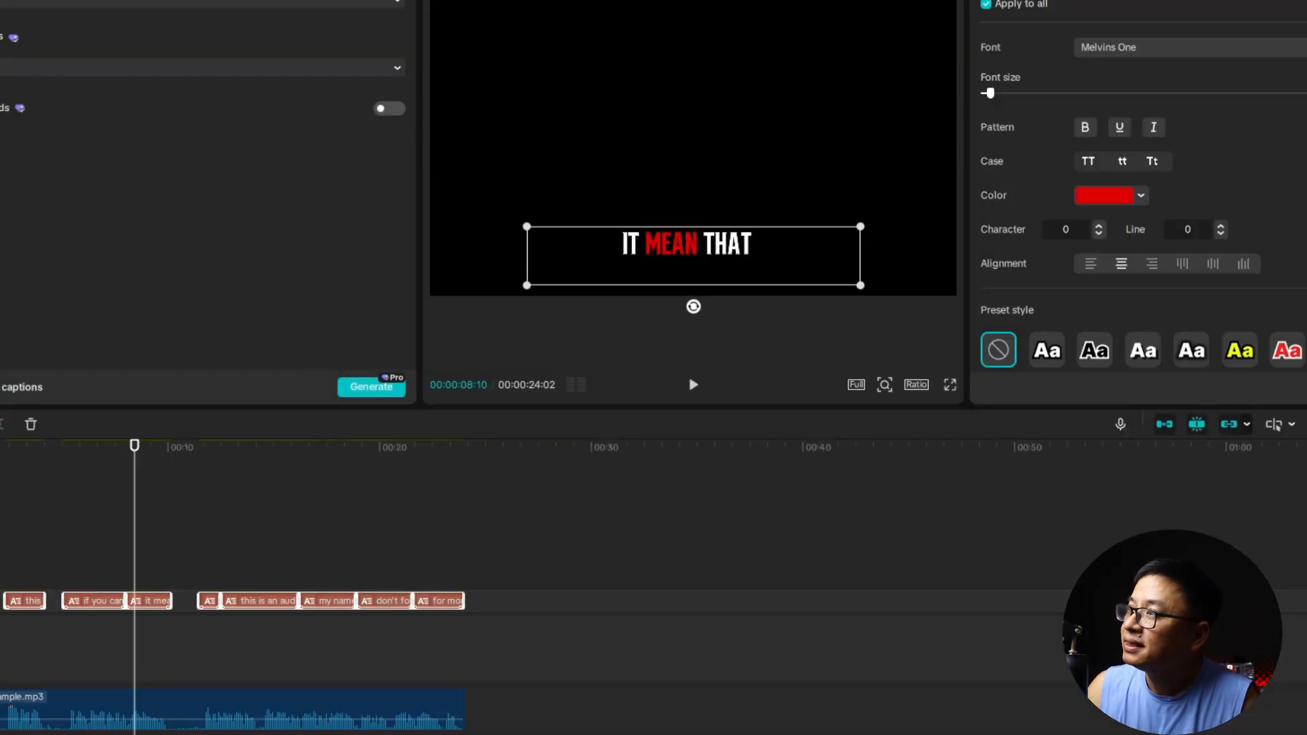
Step: Export the captions again in SRT format and open the folder containing the exported file
key("ctrl+e")
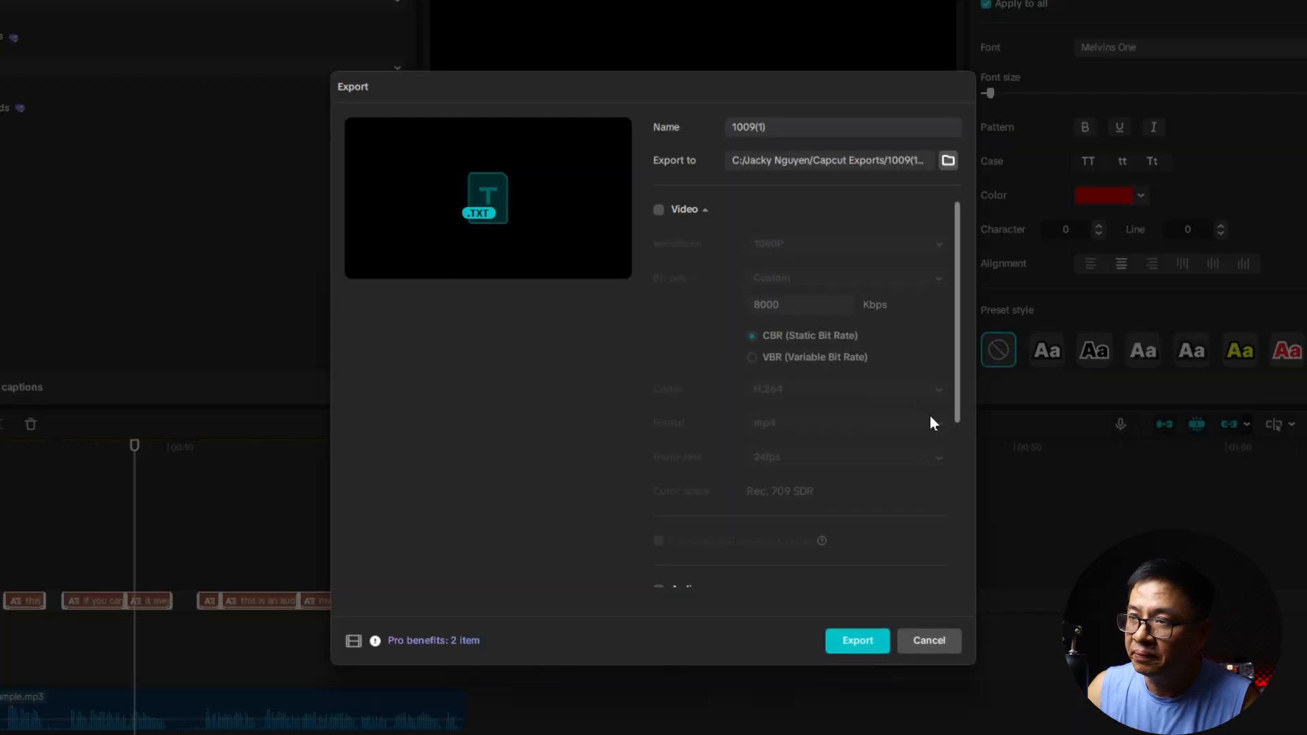
scroll(905, 393, "down", 5)
scroll(899, 409, "down", 2)
left_click(852, 507)
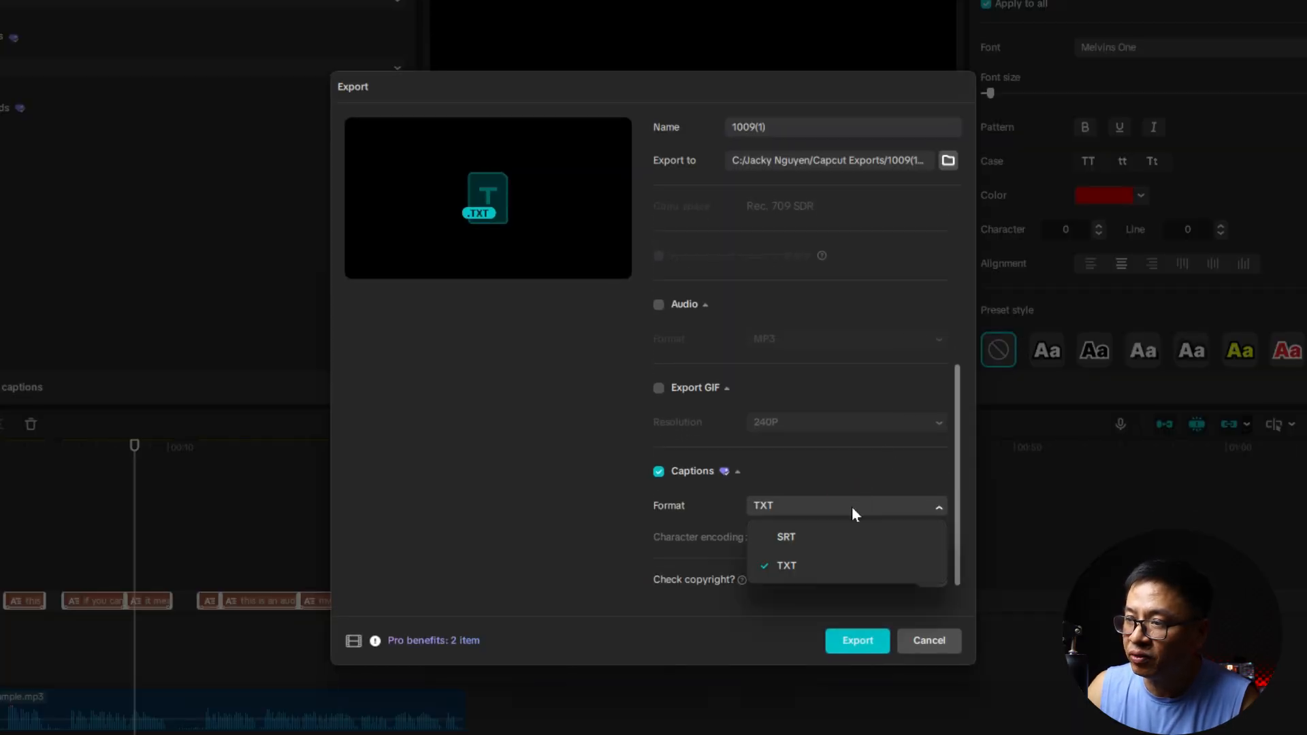
left_click(786, 538)
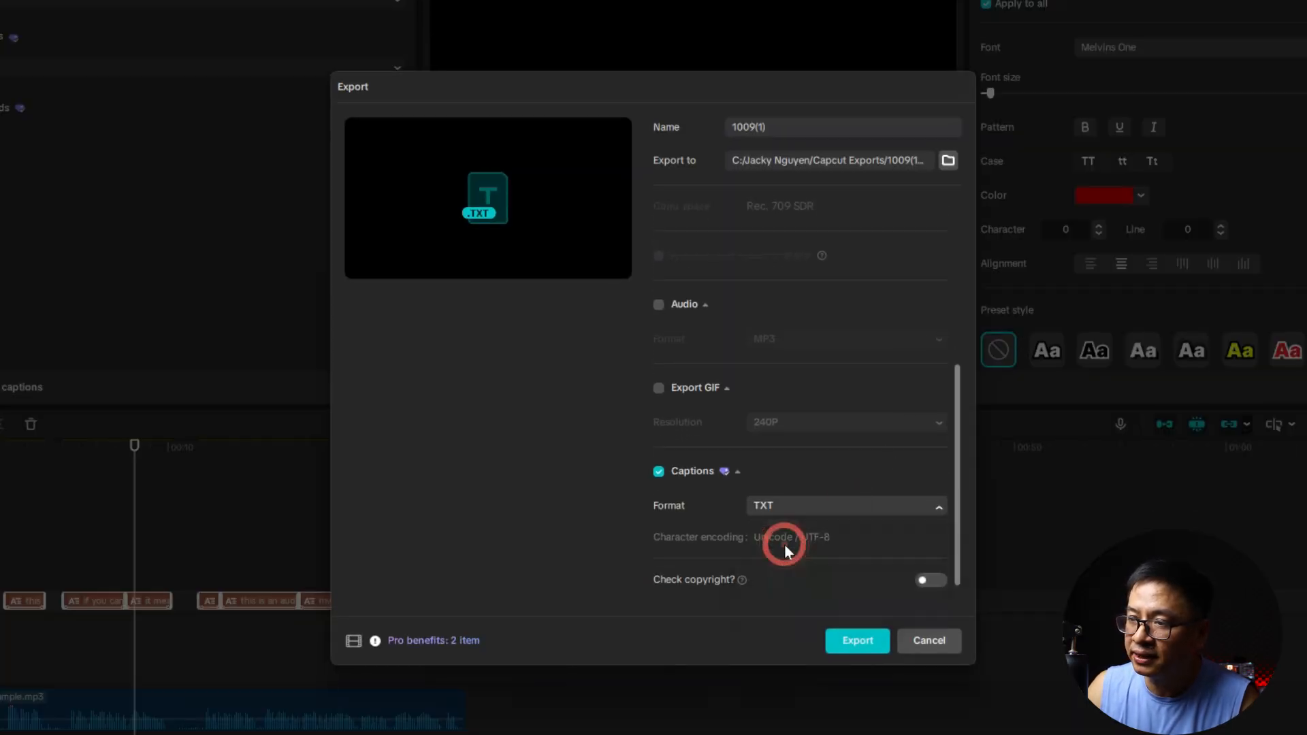
left_click(844, 641)
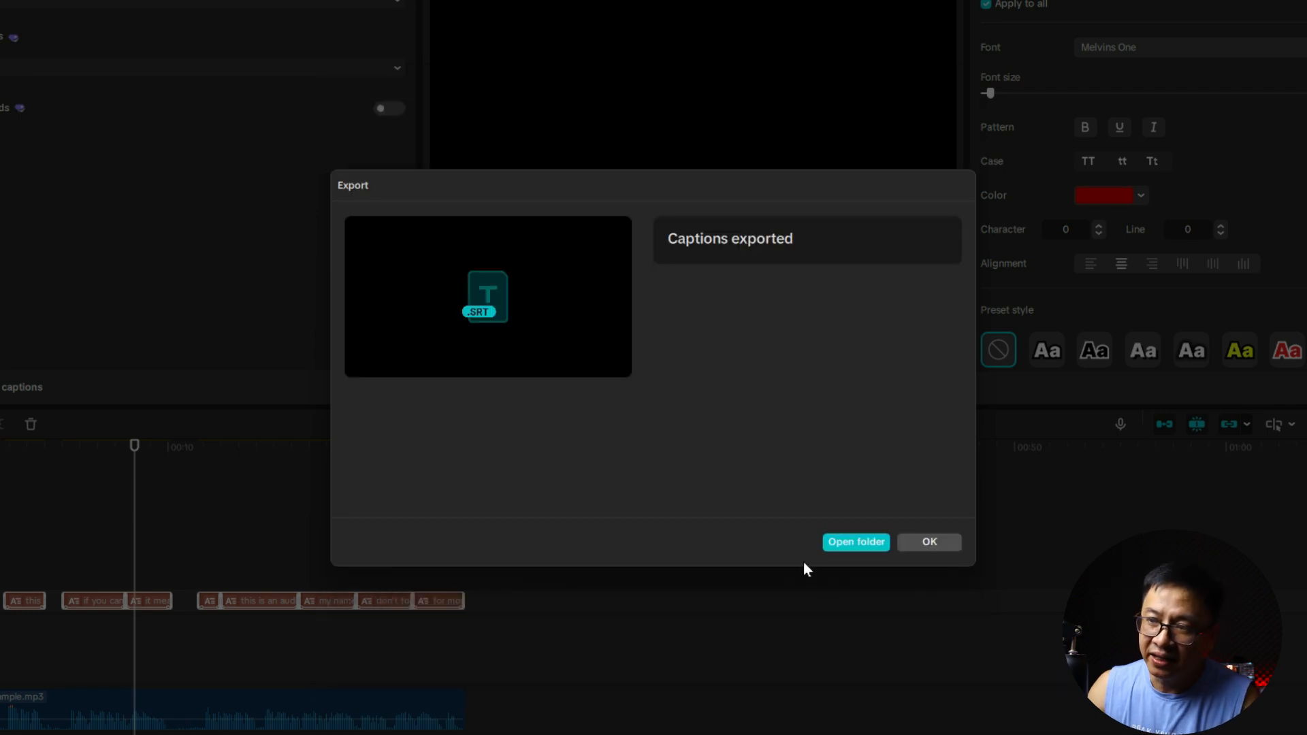
left_click(843, 541)
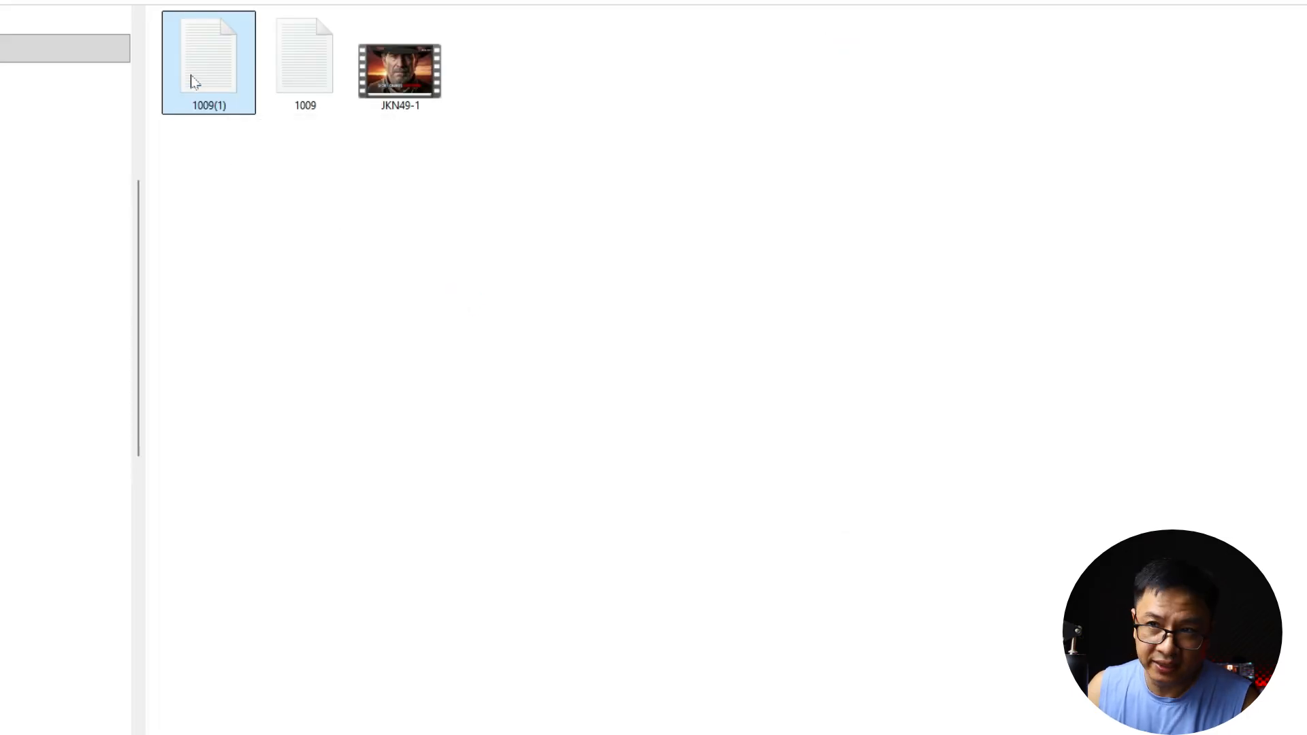
mouse_move(197, 82)
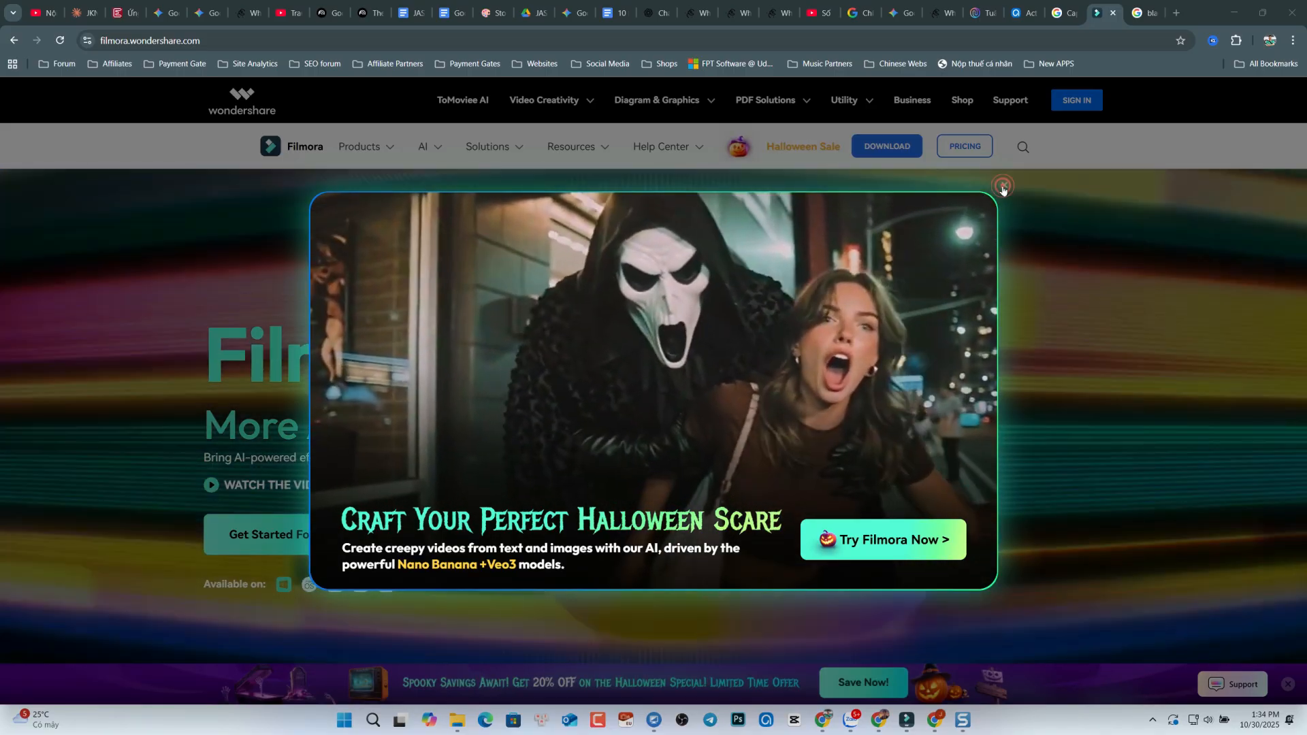
Step: Dismiss the Halloween promotion on the Filmora website and look through the desktop Video Editor product page
left_click(1004, 185)
scroll(543, 414, "down", 1)
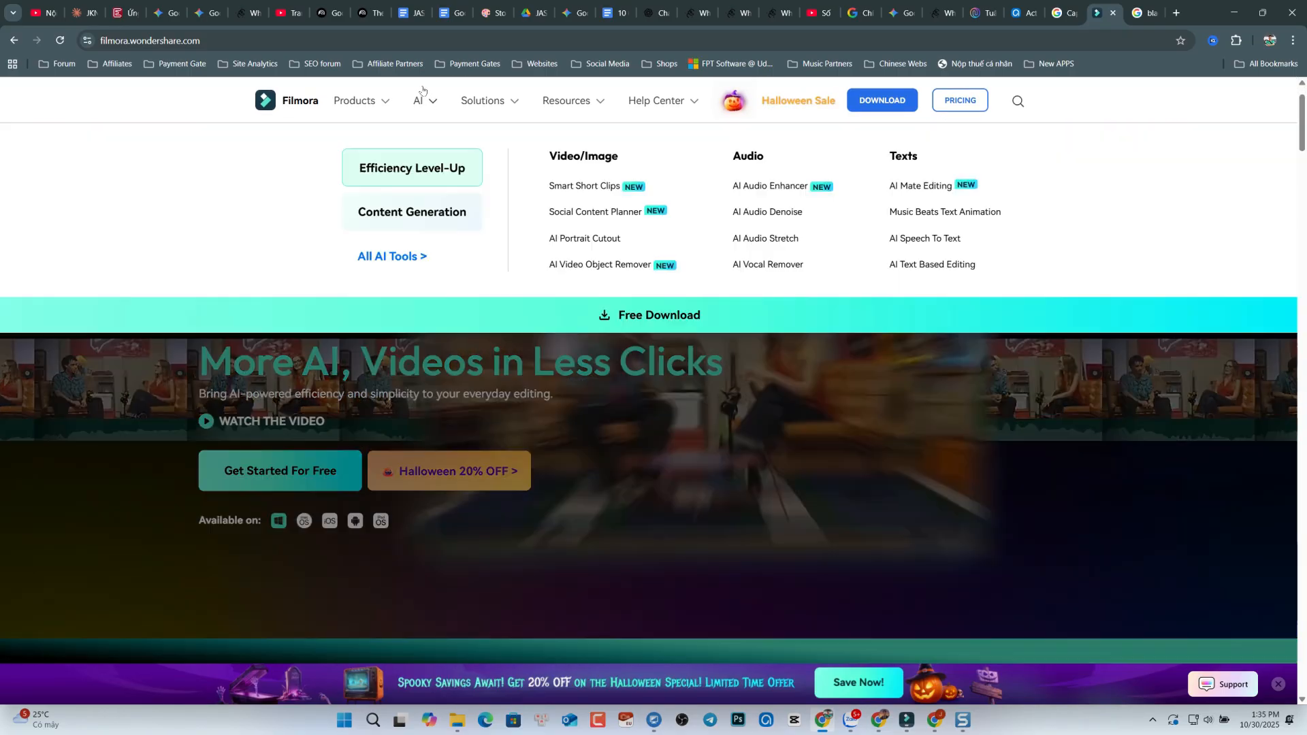
mouse_move(379, 103)
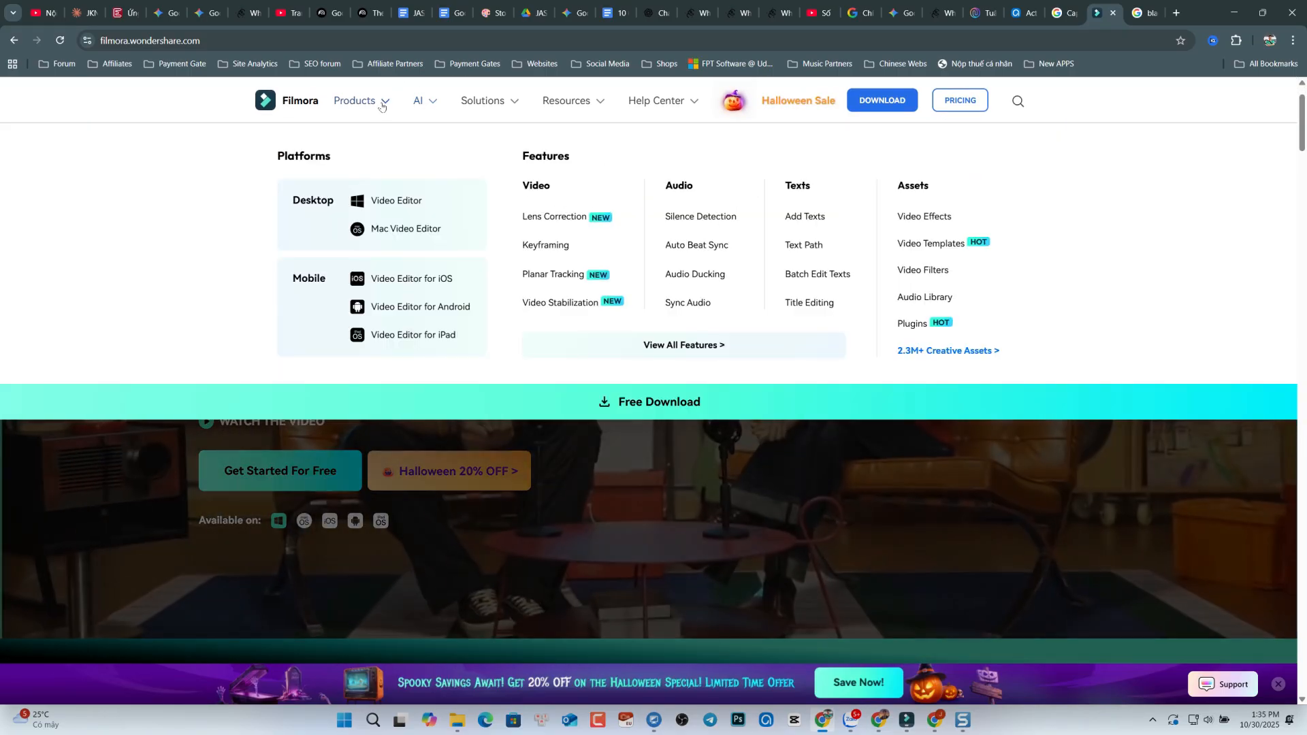
left_click(408, 200)
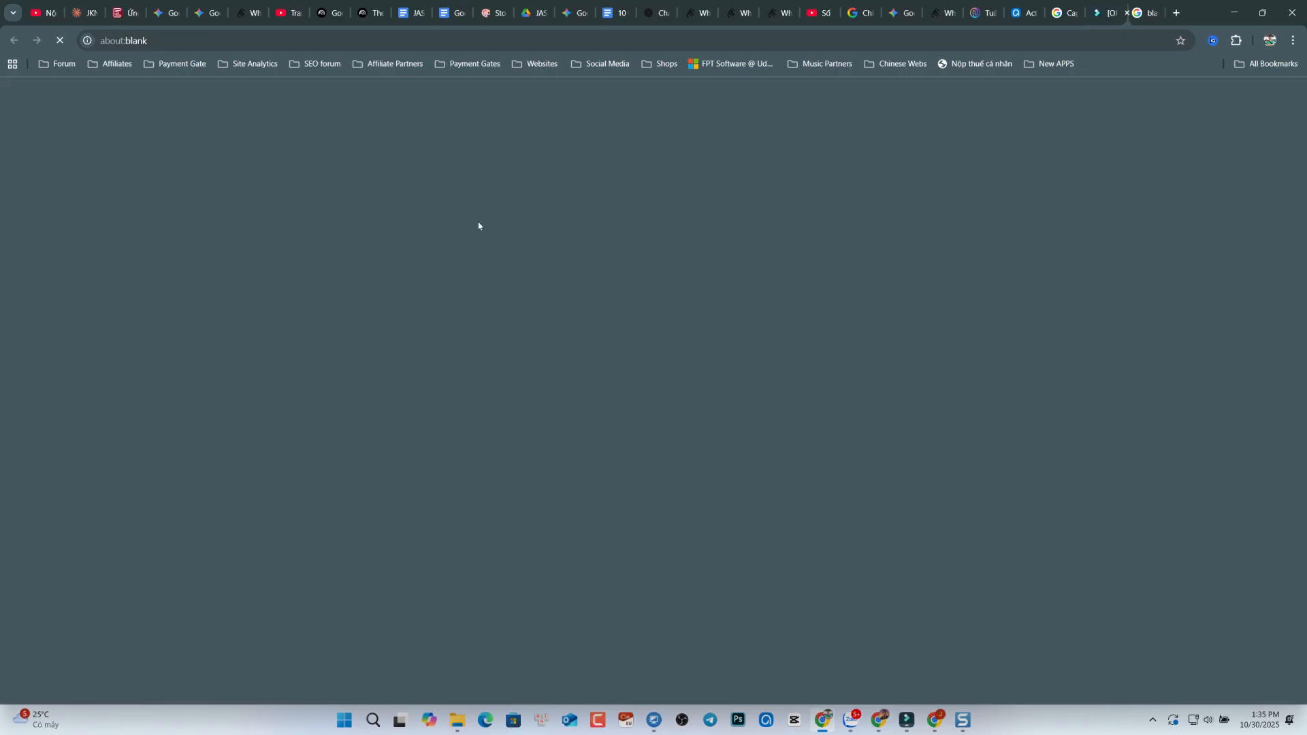
scroll(723, 418, "down", 6)
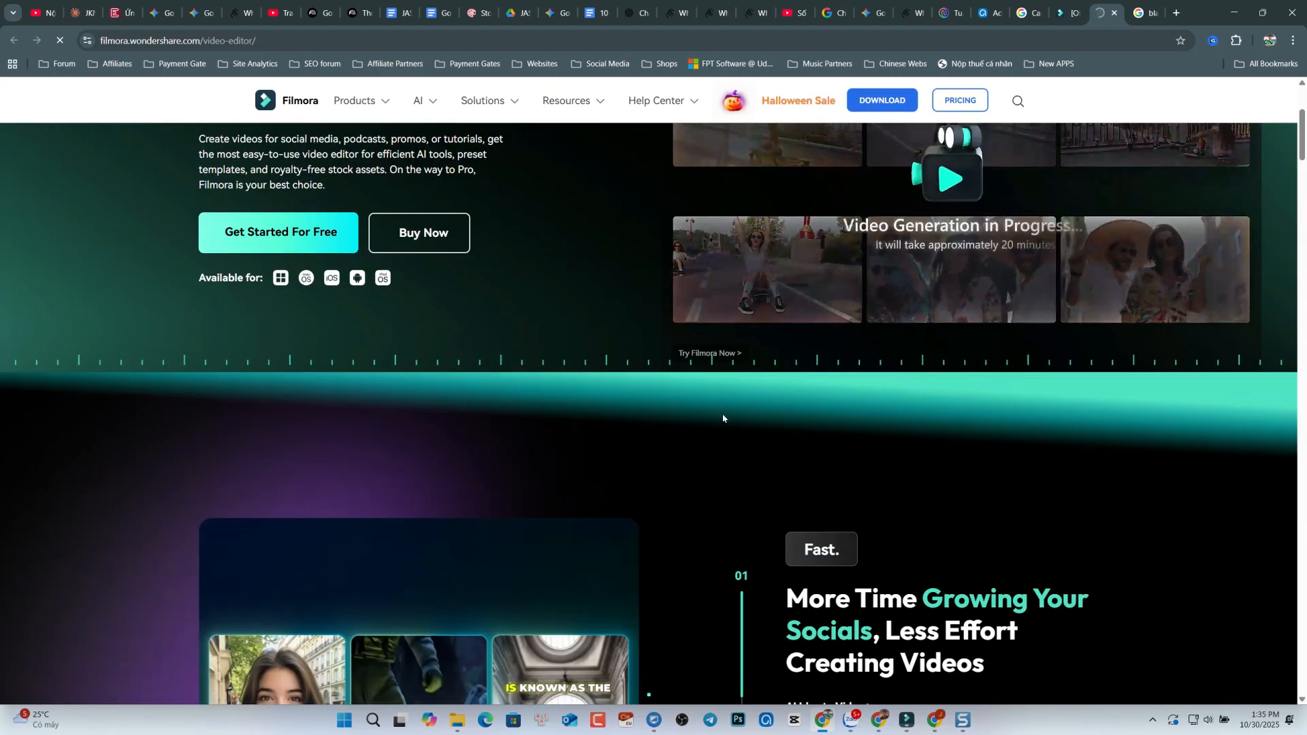
scroll(723, 418, "down", 3)
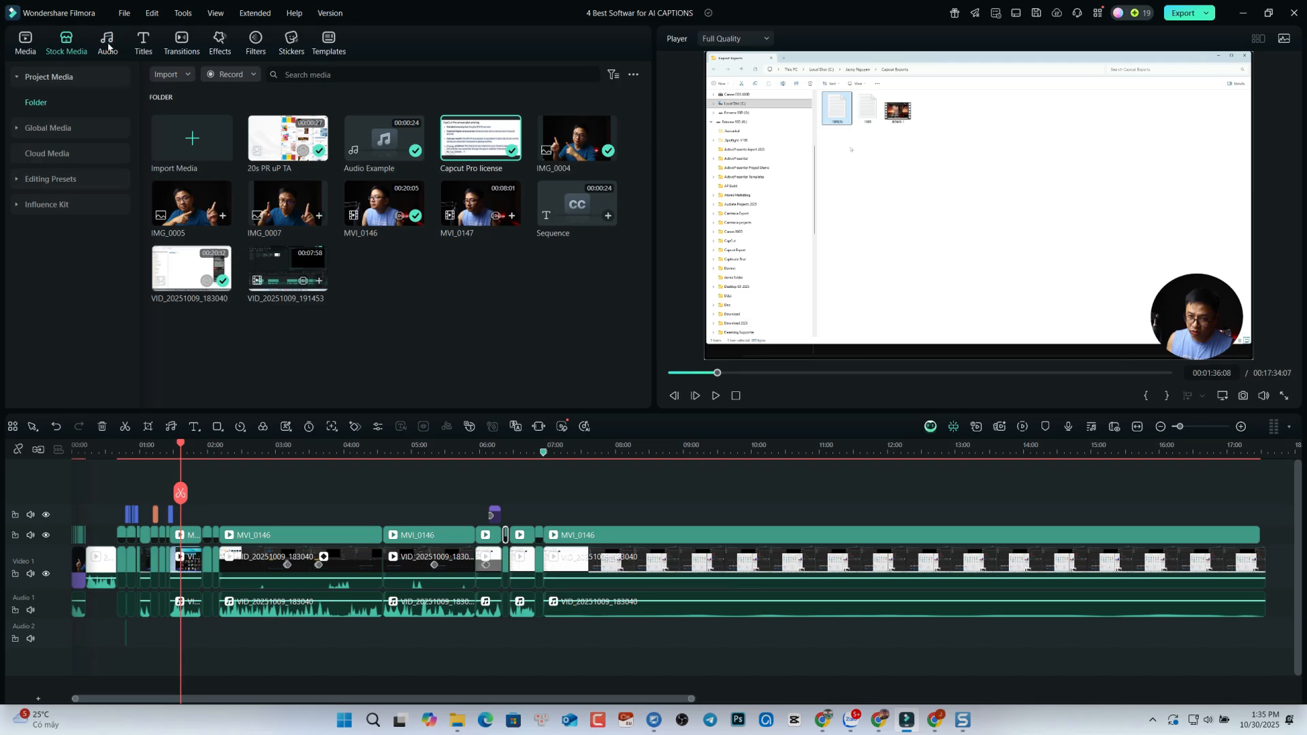
Step: Switch to Filmora, import the Audio Example file, place it at the start of the audio track and play it briefly
left_click(108, 44)
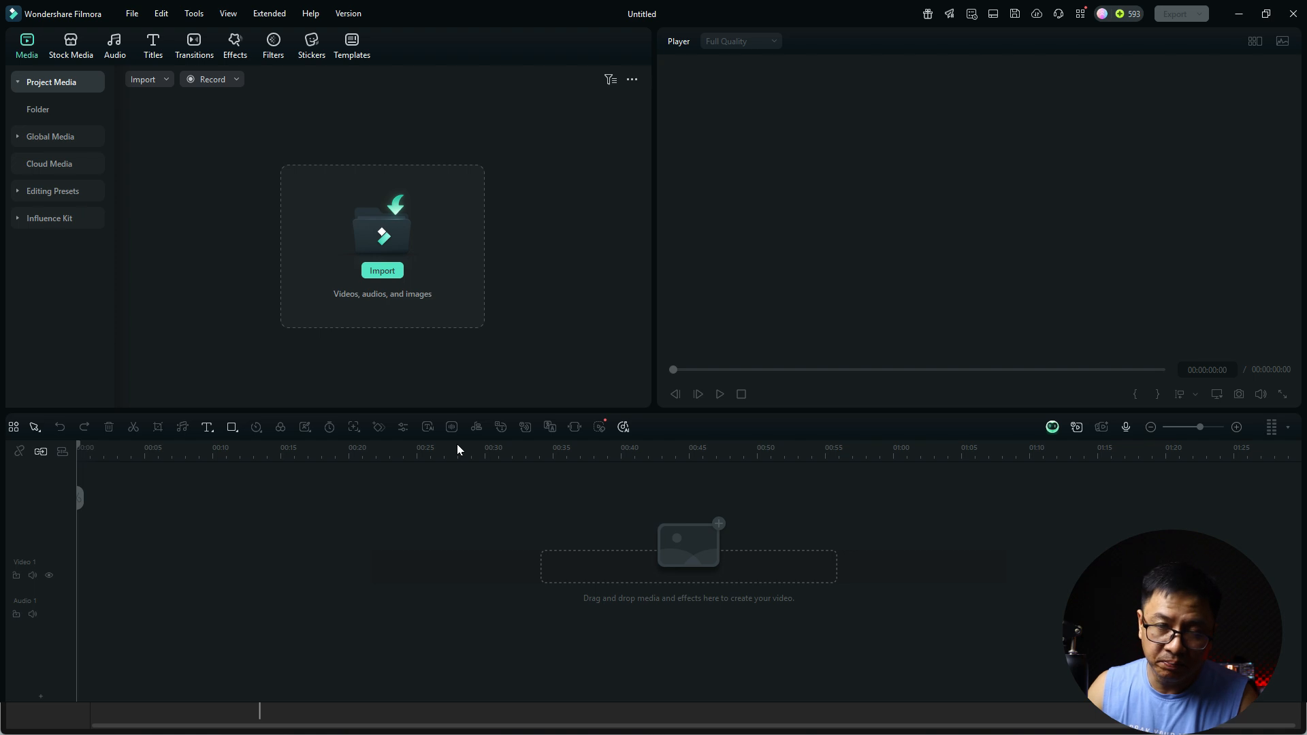
left_click(386, 272)
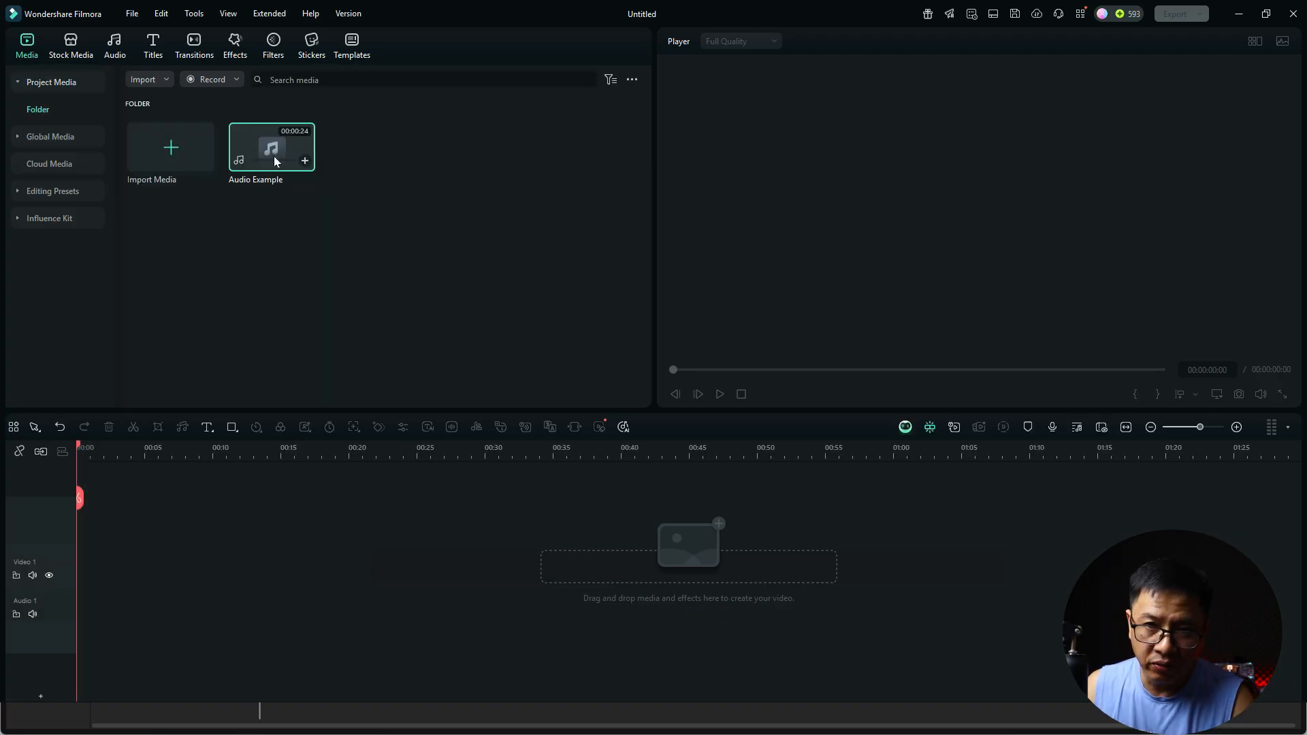
left_click_drag(274, 159, 87, 543)
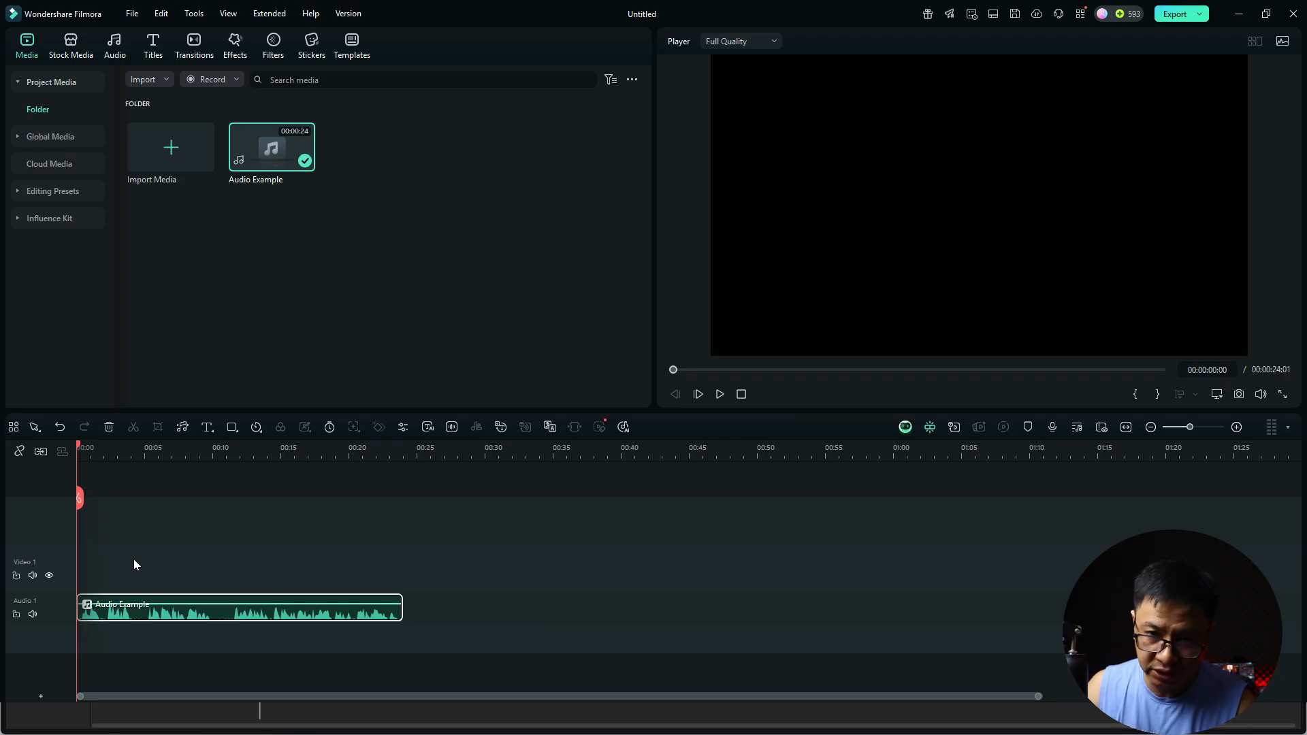
key("space")
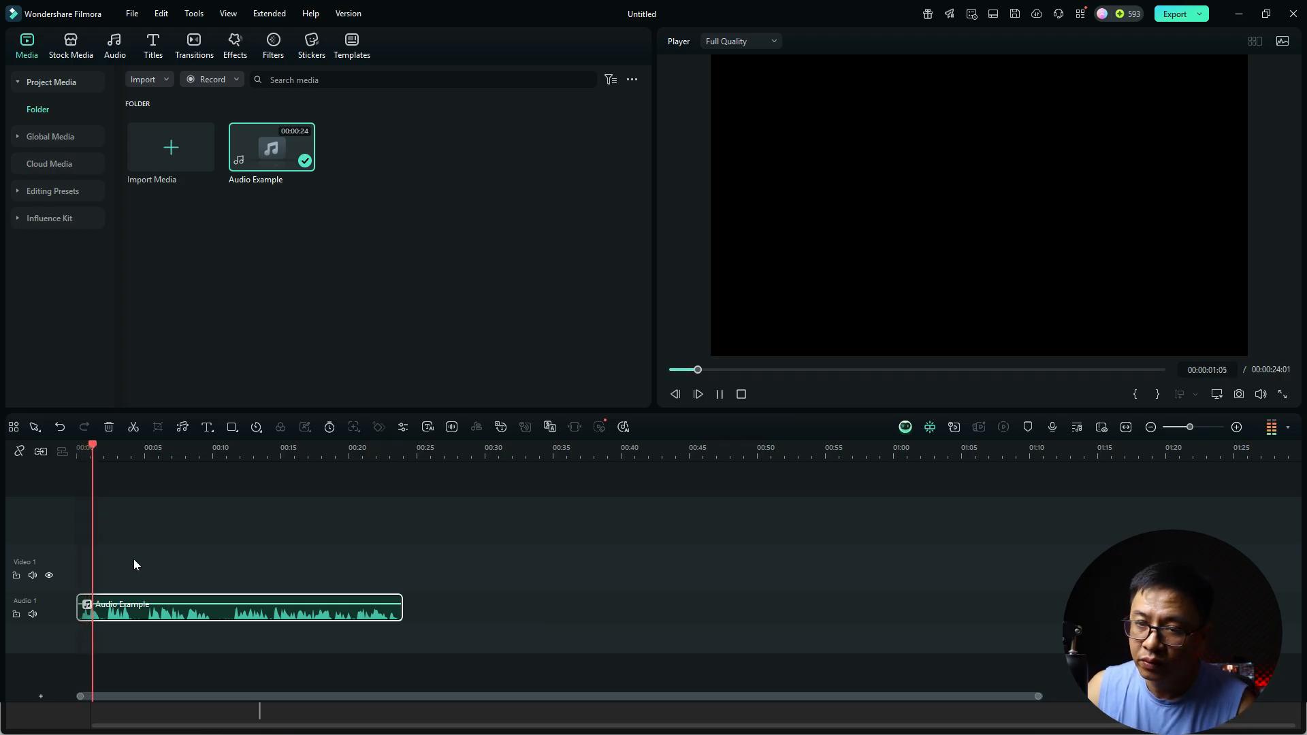
key("space")
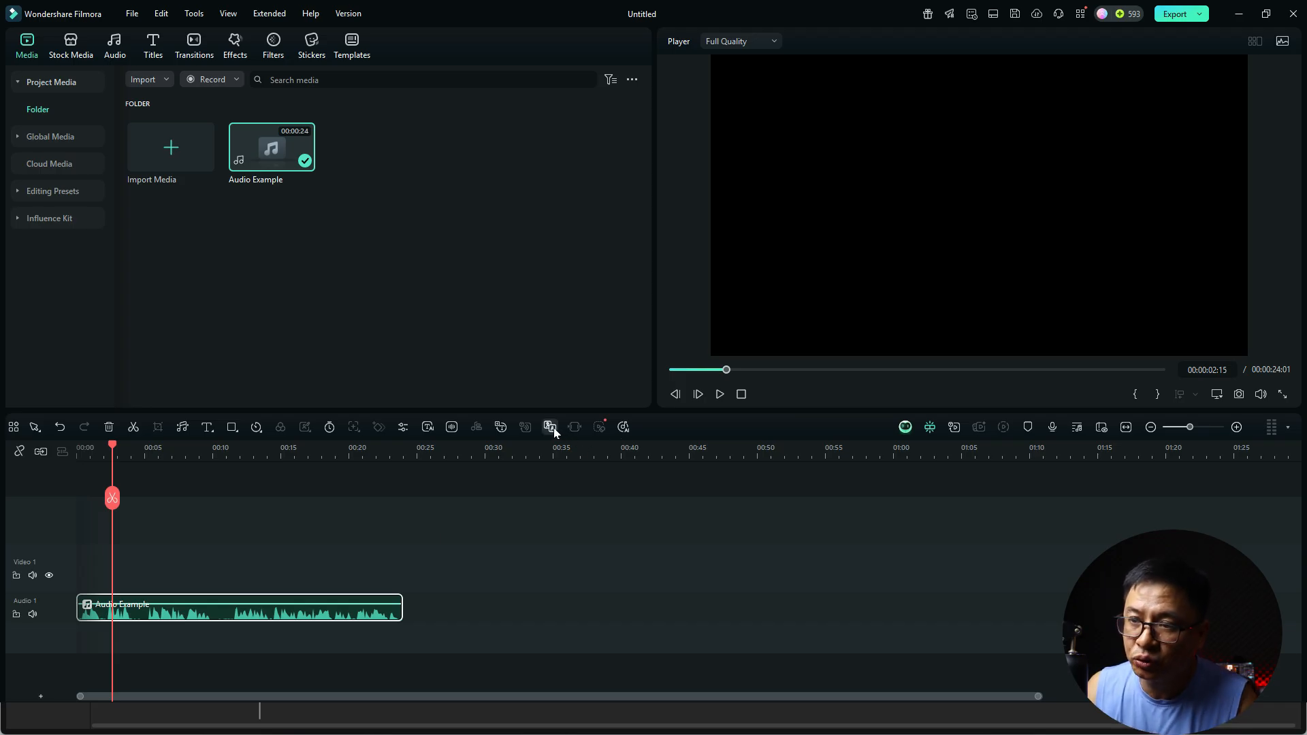
Step: Generate dynamic captions for the entire timeline sequence, with English (US) as transcription language and no translation
left_click(501, 428)
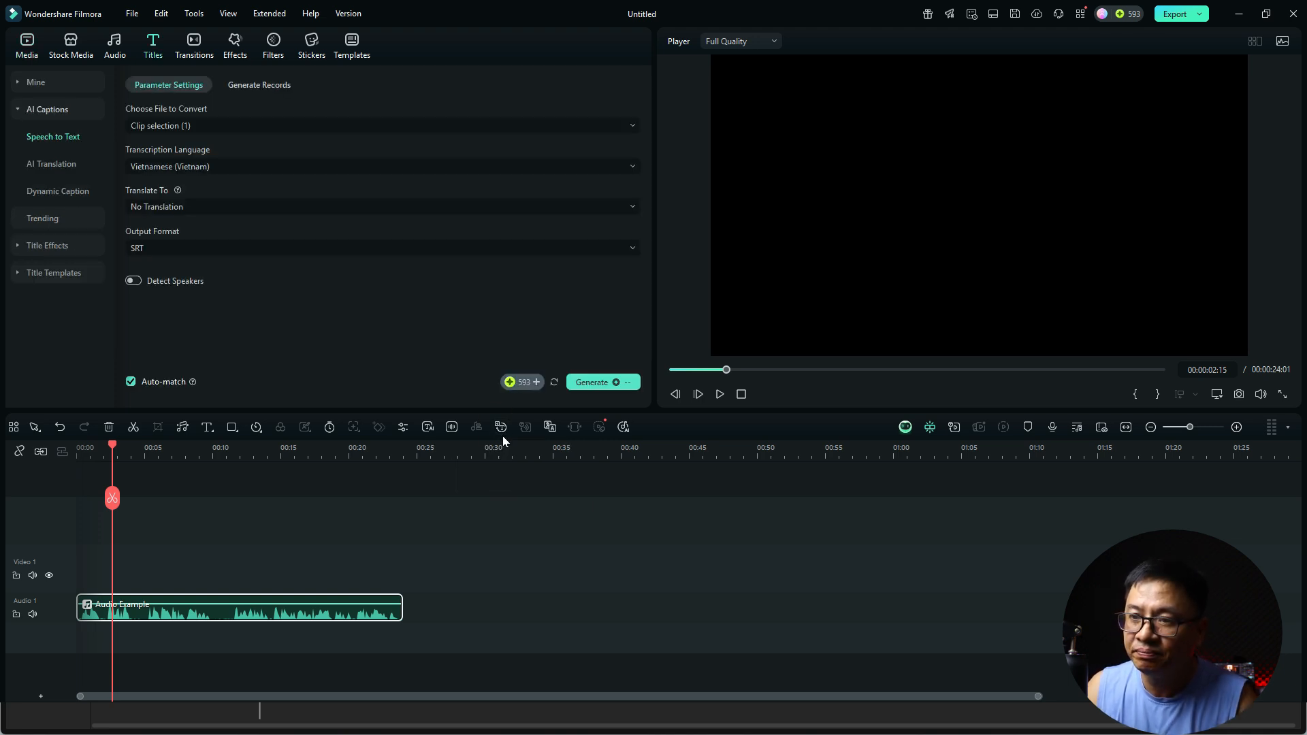
left_click(51, 190)
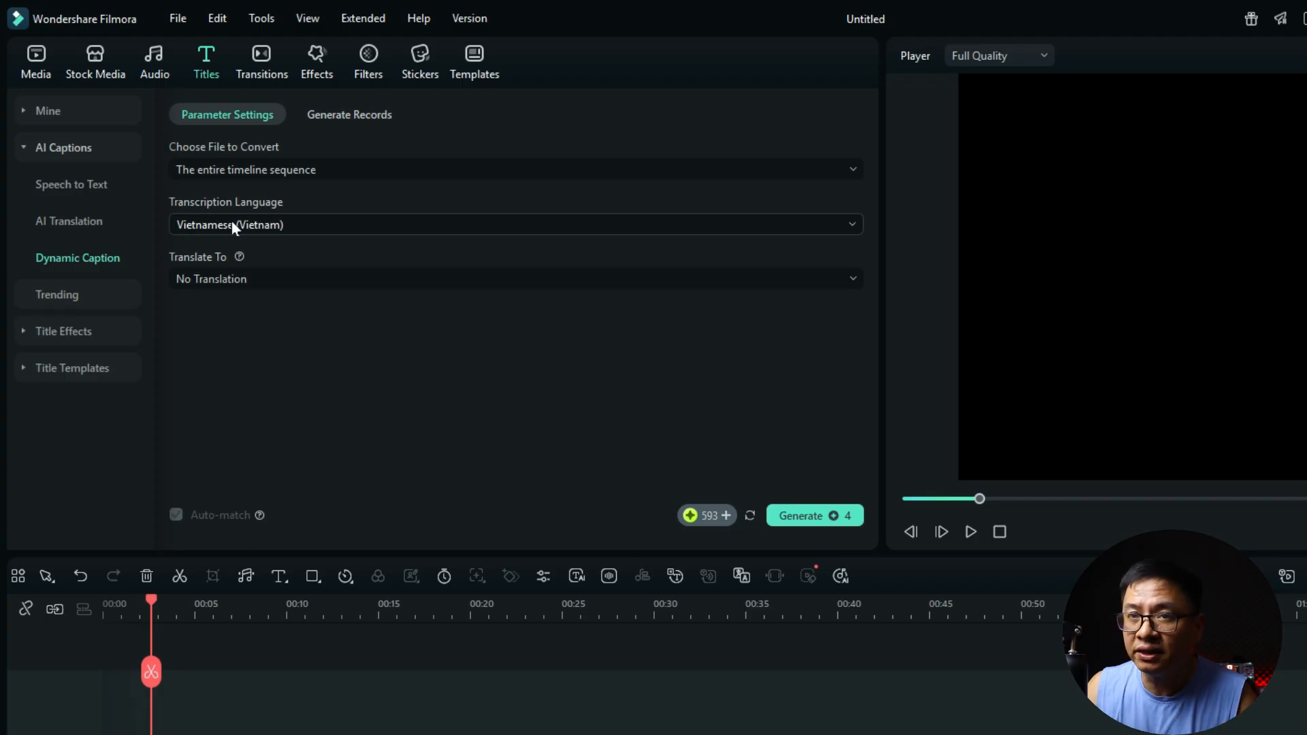
left_click(260, 222)
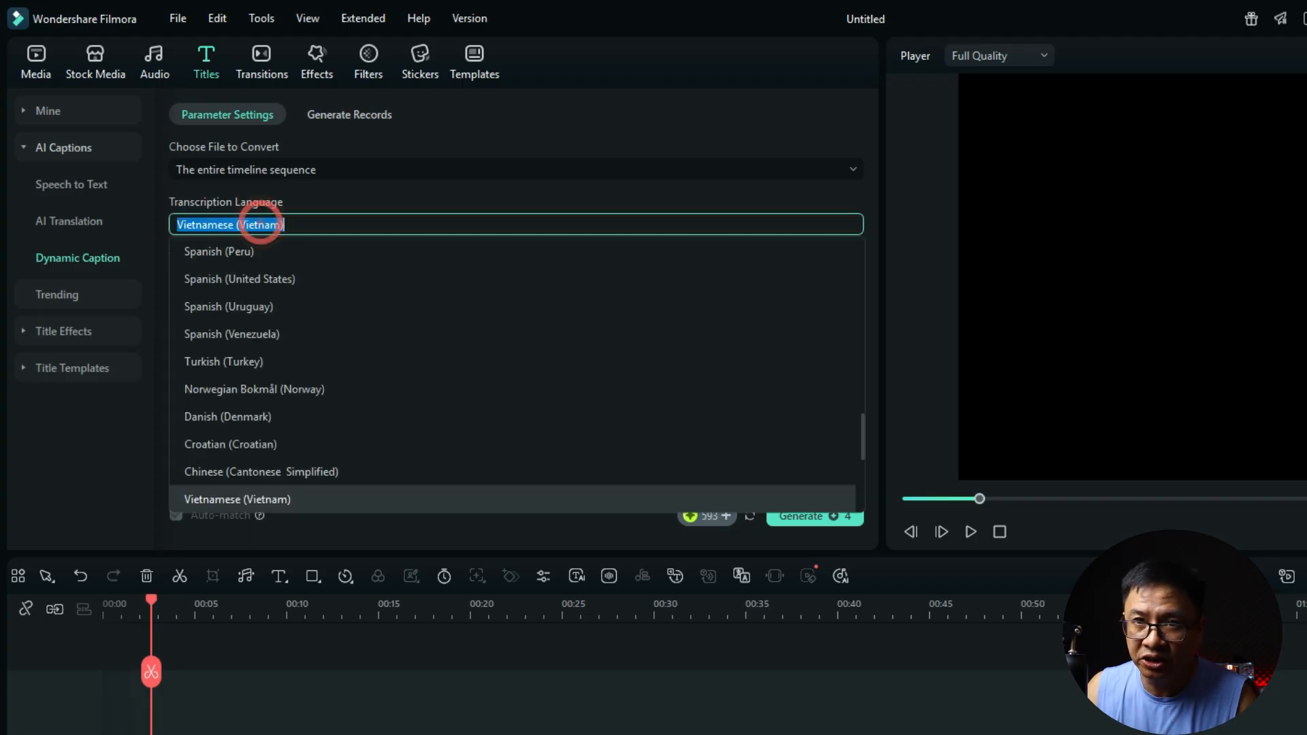
scroll(256, 366, "up", 10)
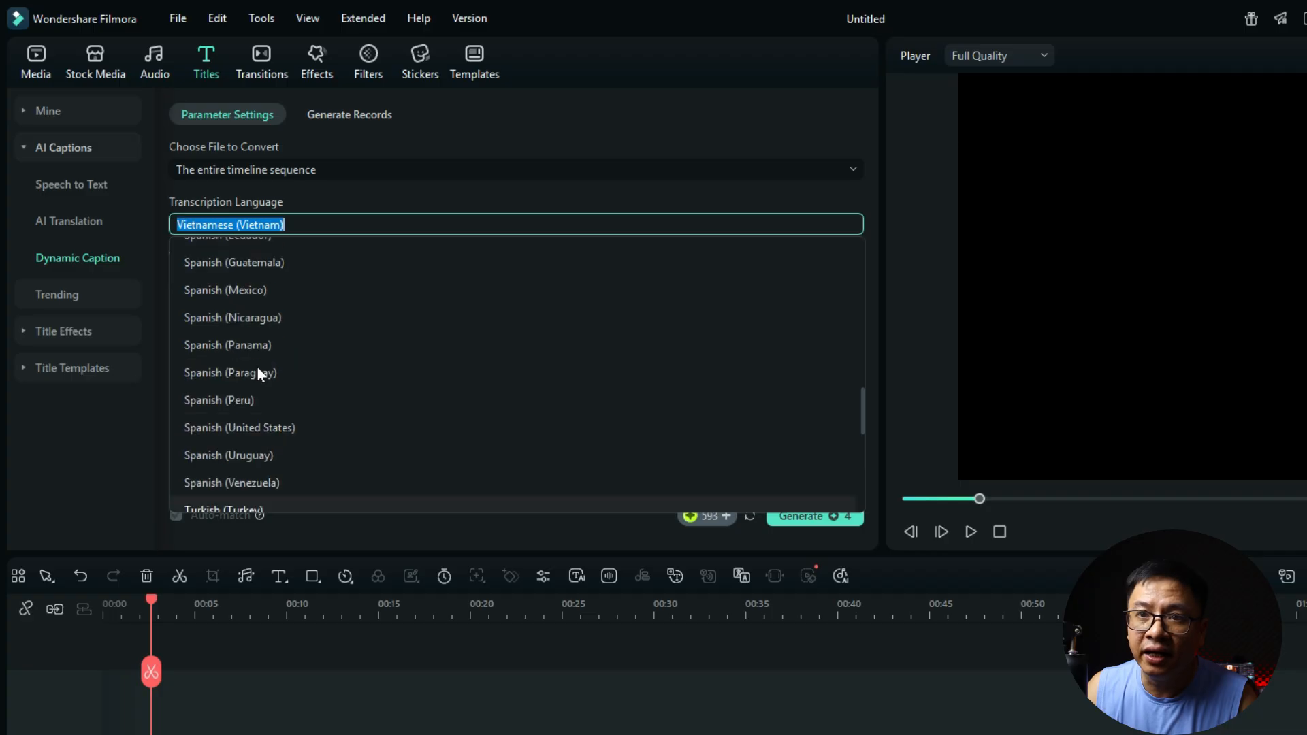
scroll(256, 366, "up", 5)
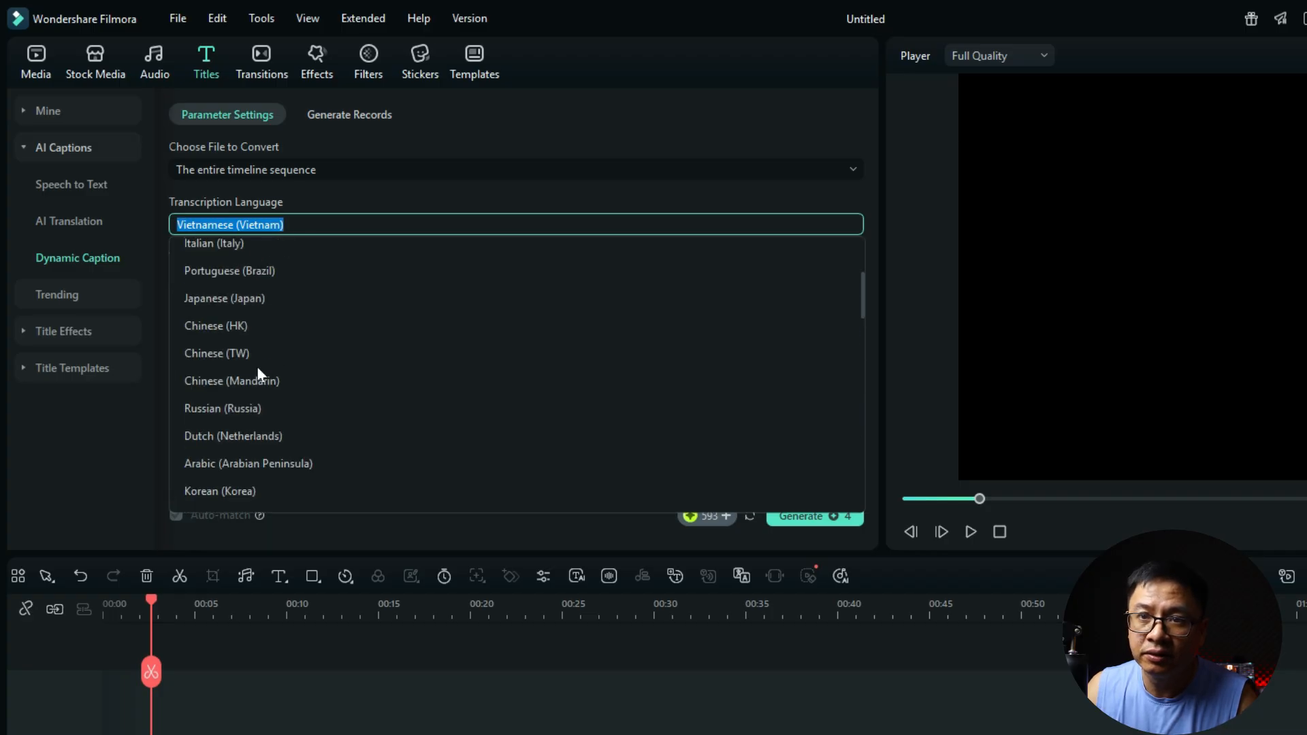
left_click(230, 287)
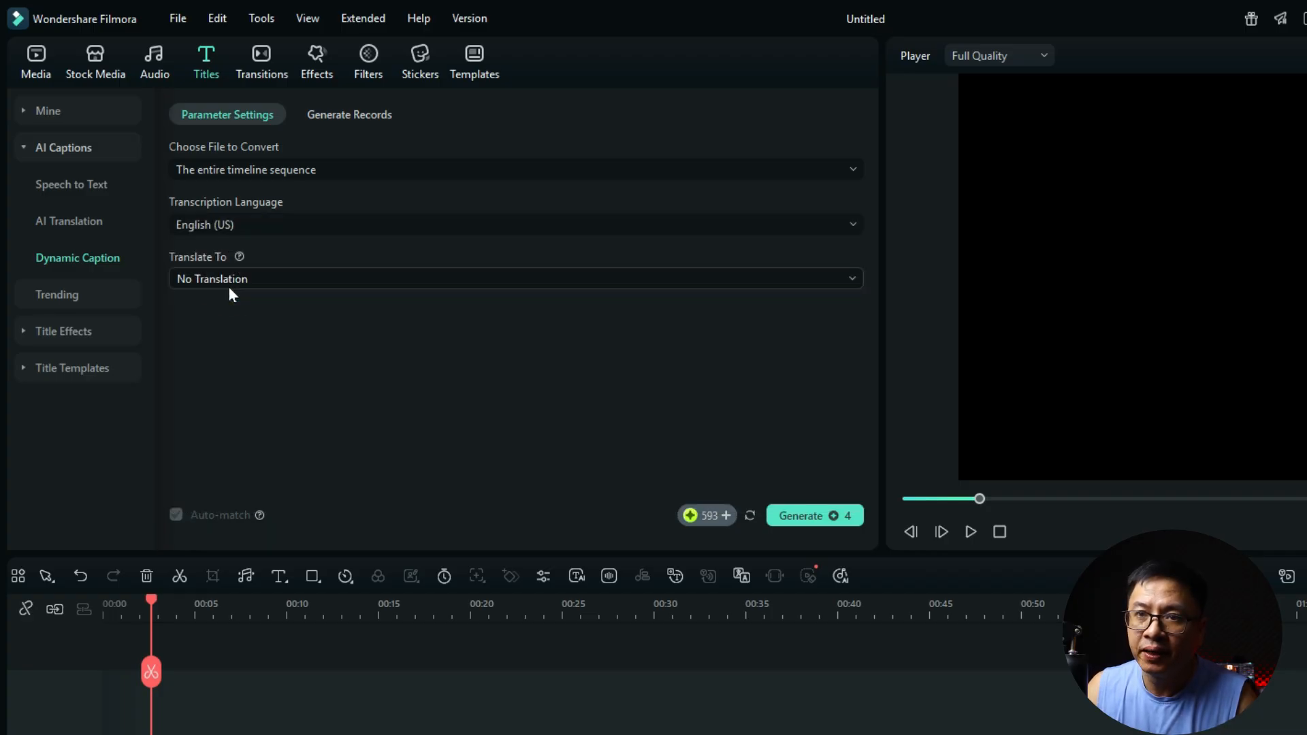
left_click(799, 517)
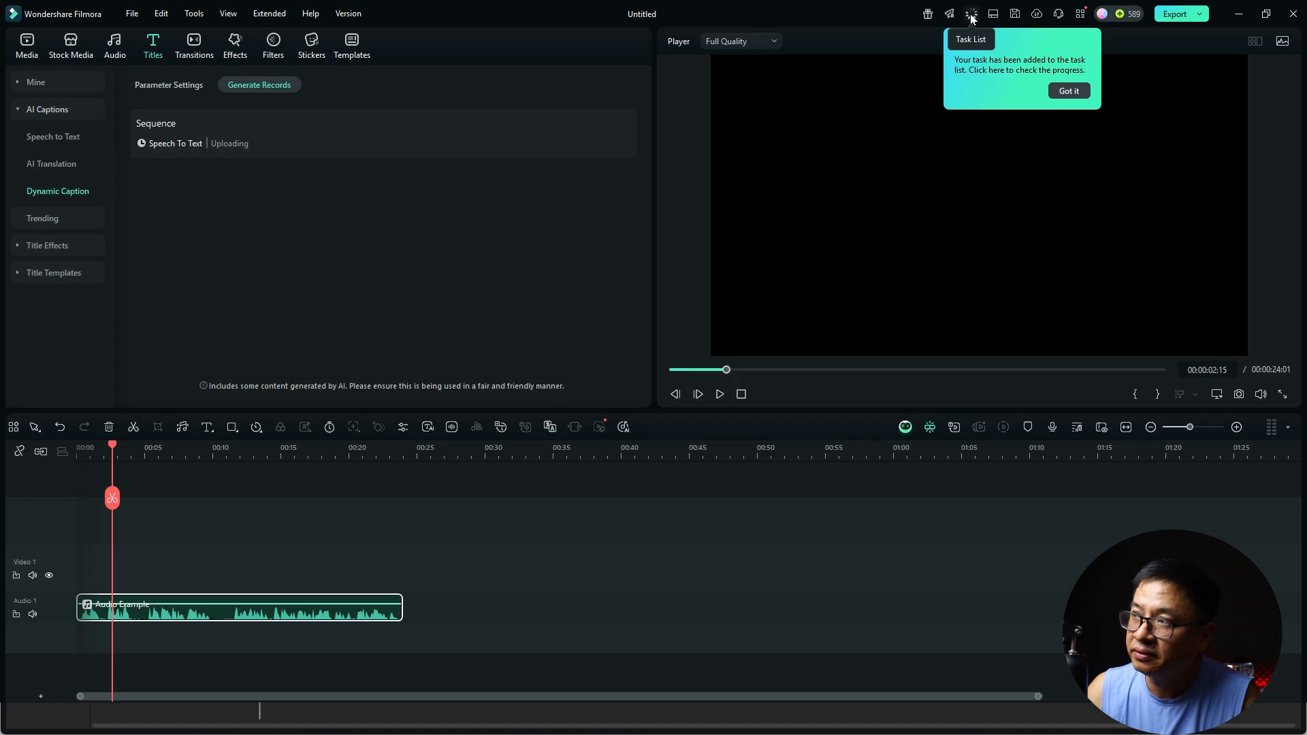
left_click(1069, 90)
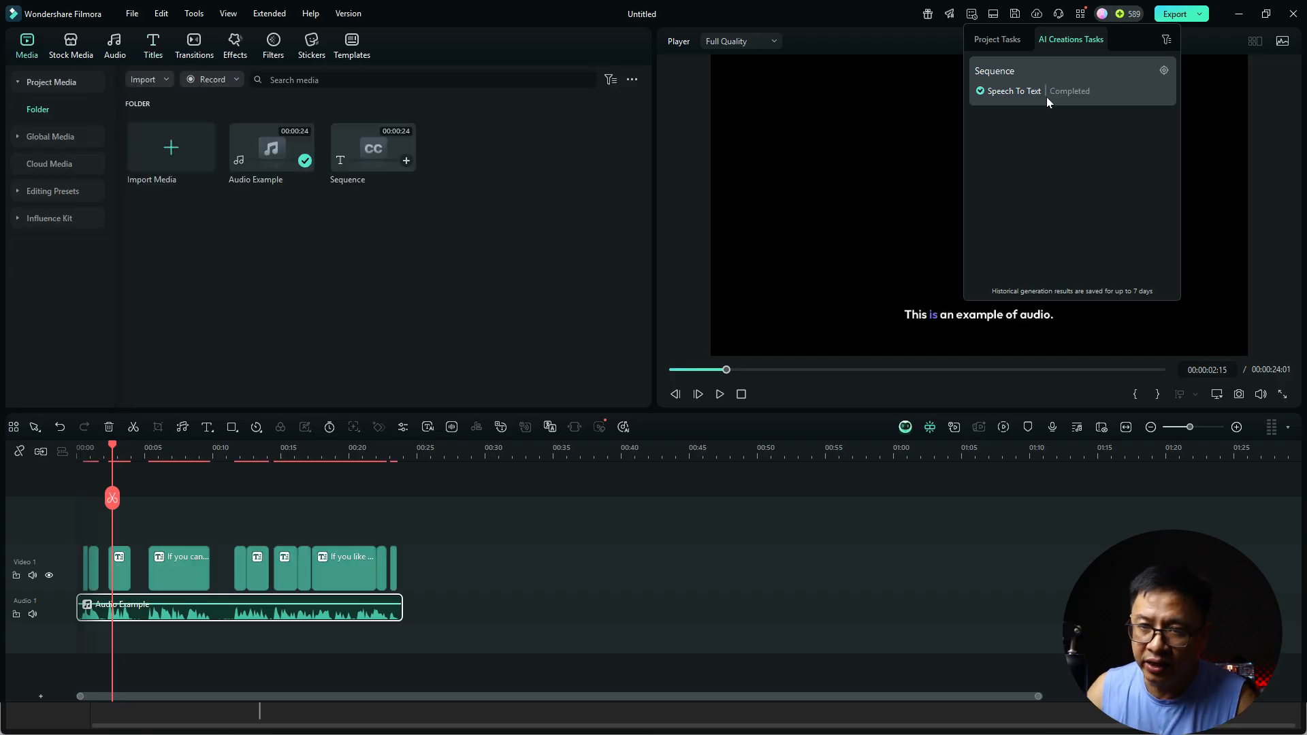
Step: Scrub through the generated captions and play them from the timeline start to check them against the audio
left_click_drag(113, 450, 475, 443)
left_click(115, 451)
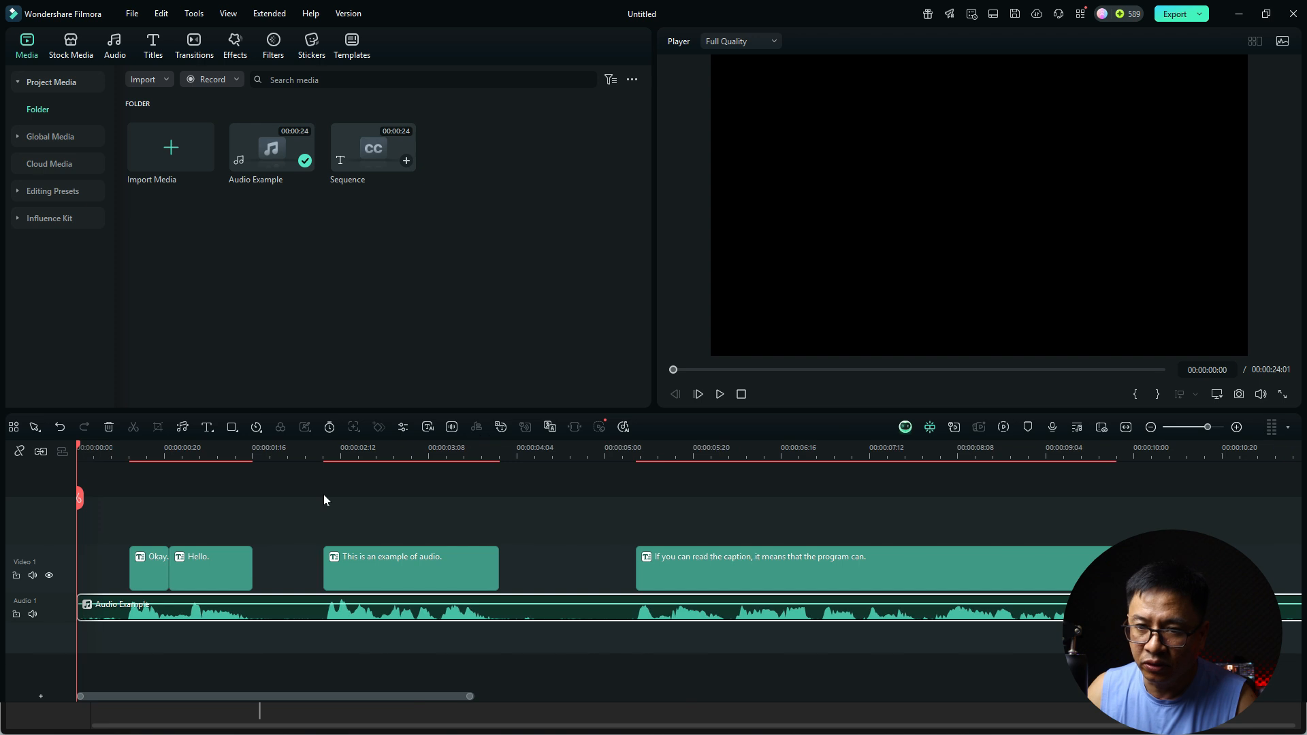
key("space")
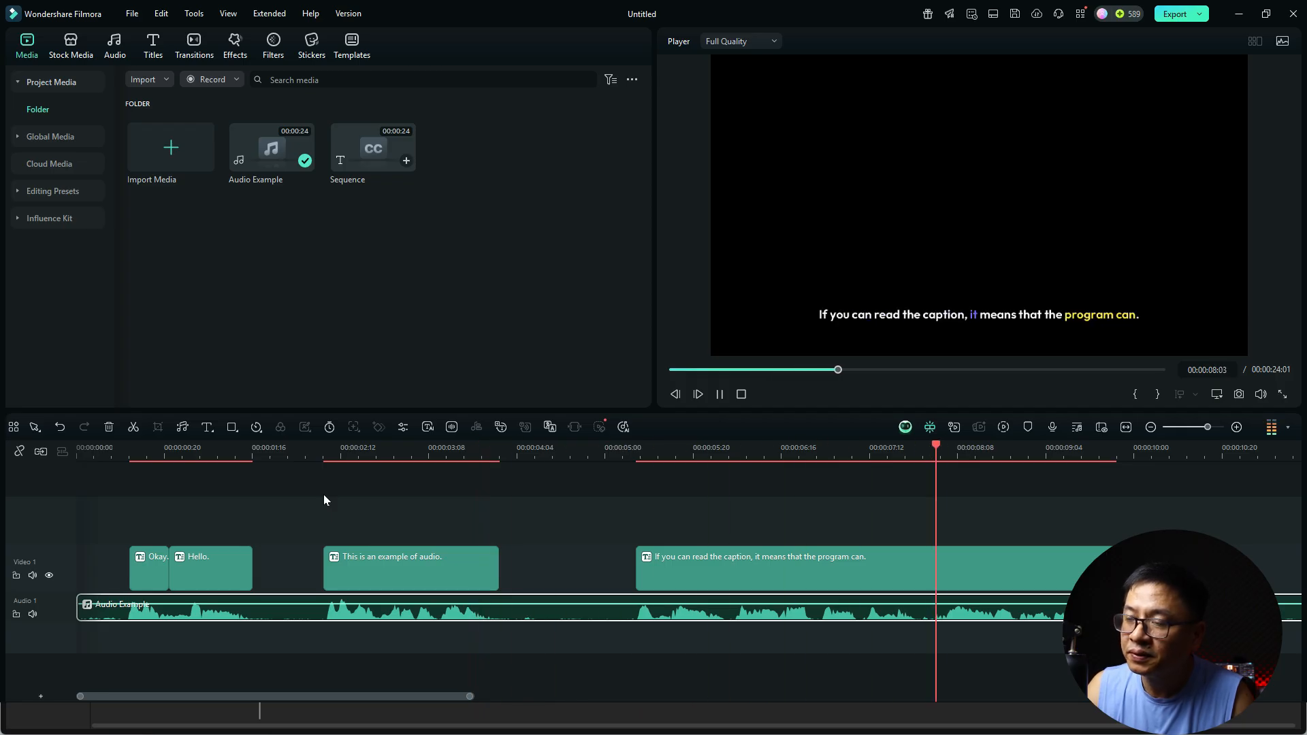
key("space")
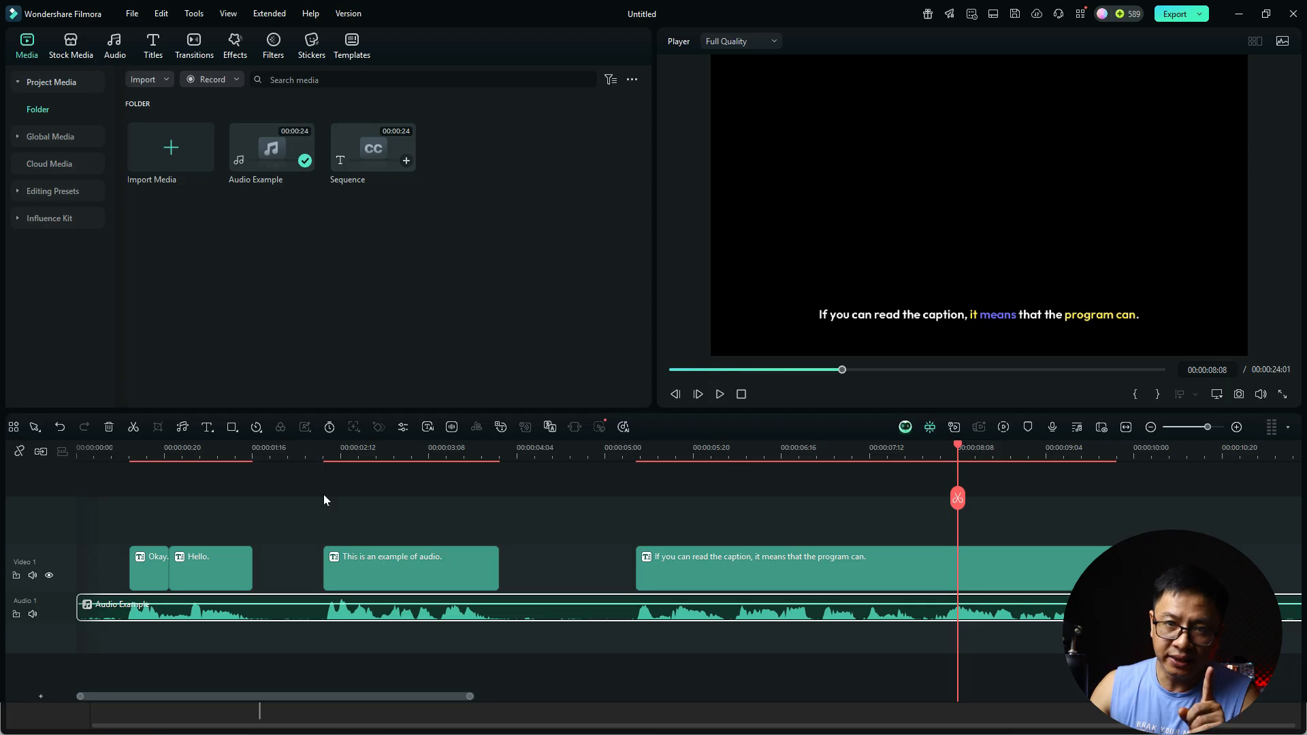
Step: Apply the caption template with bold italic white capitals on a red background to all captions
left_click(676, 565)
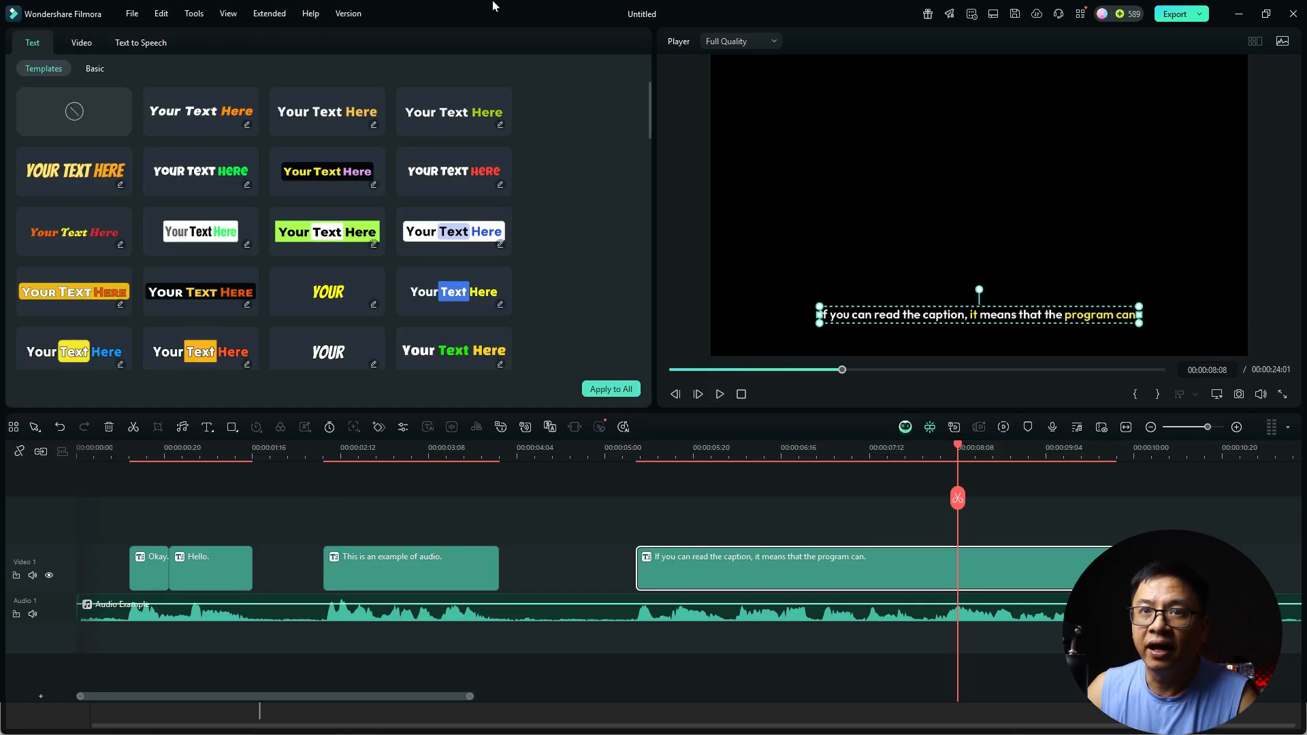
scroll(334, 249, "down", 6)
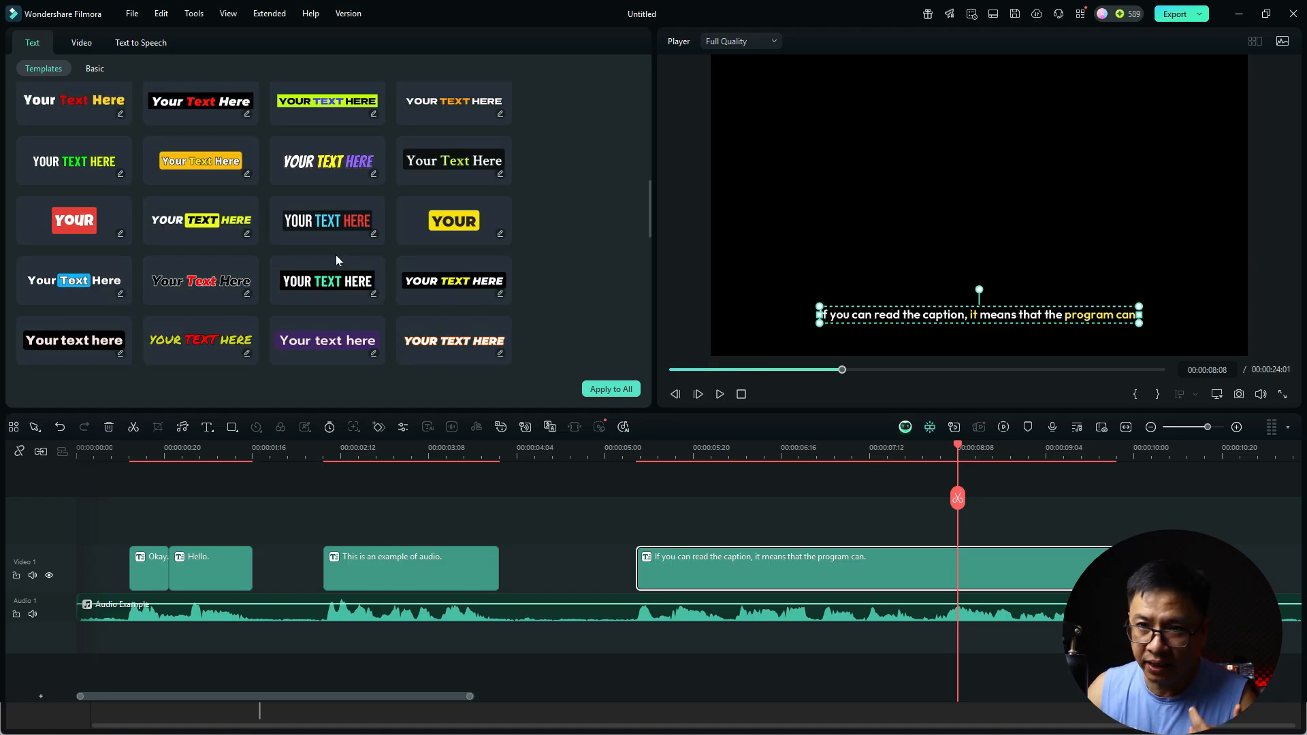
scroll(336, 261, "down", 2)
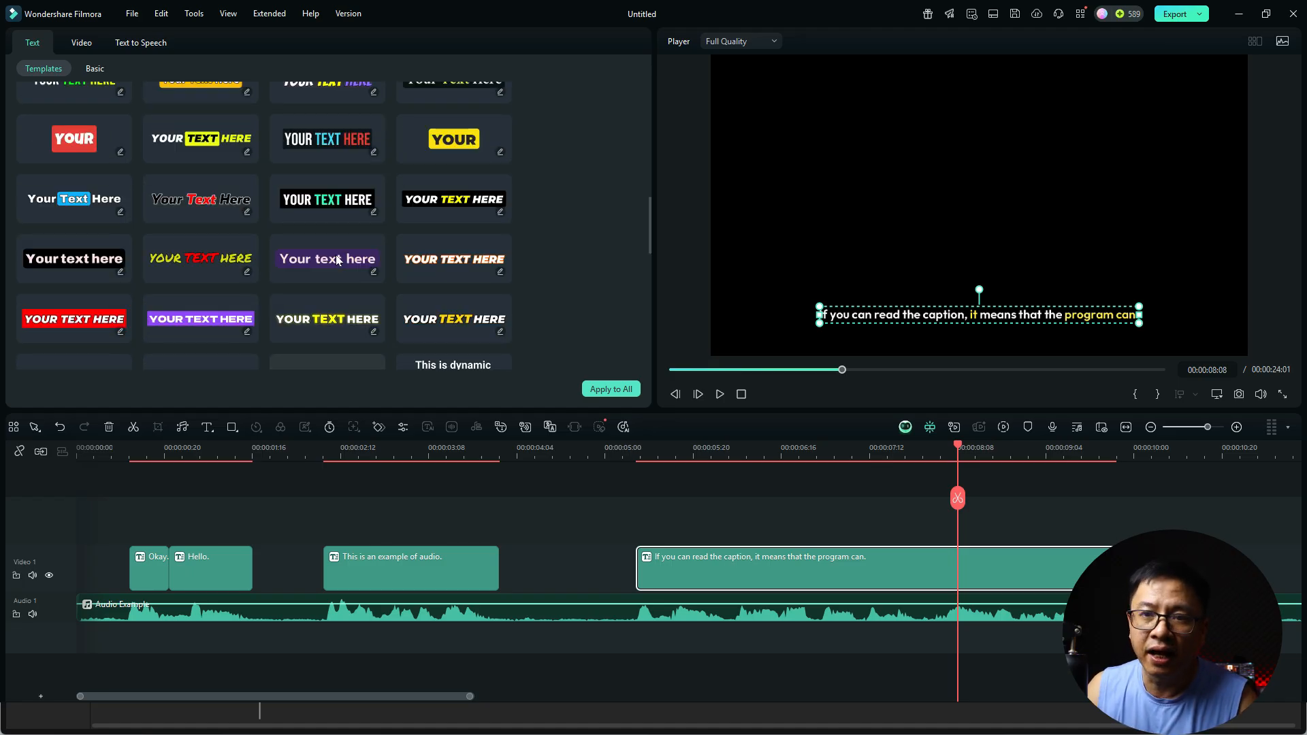
left_click(67, 324)
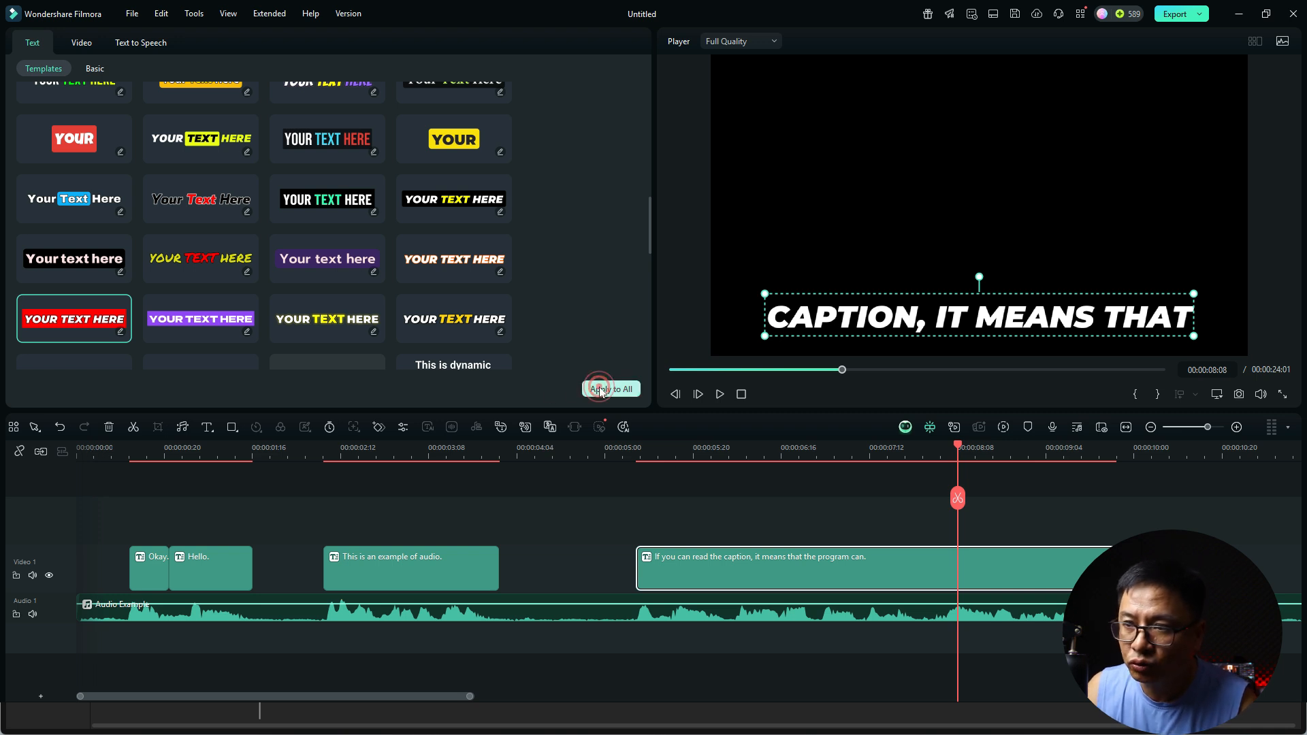
Step: Play the restyled captions from the start of the timeline to review the template's animation
left_click(82, 450)
key("space")
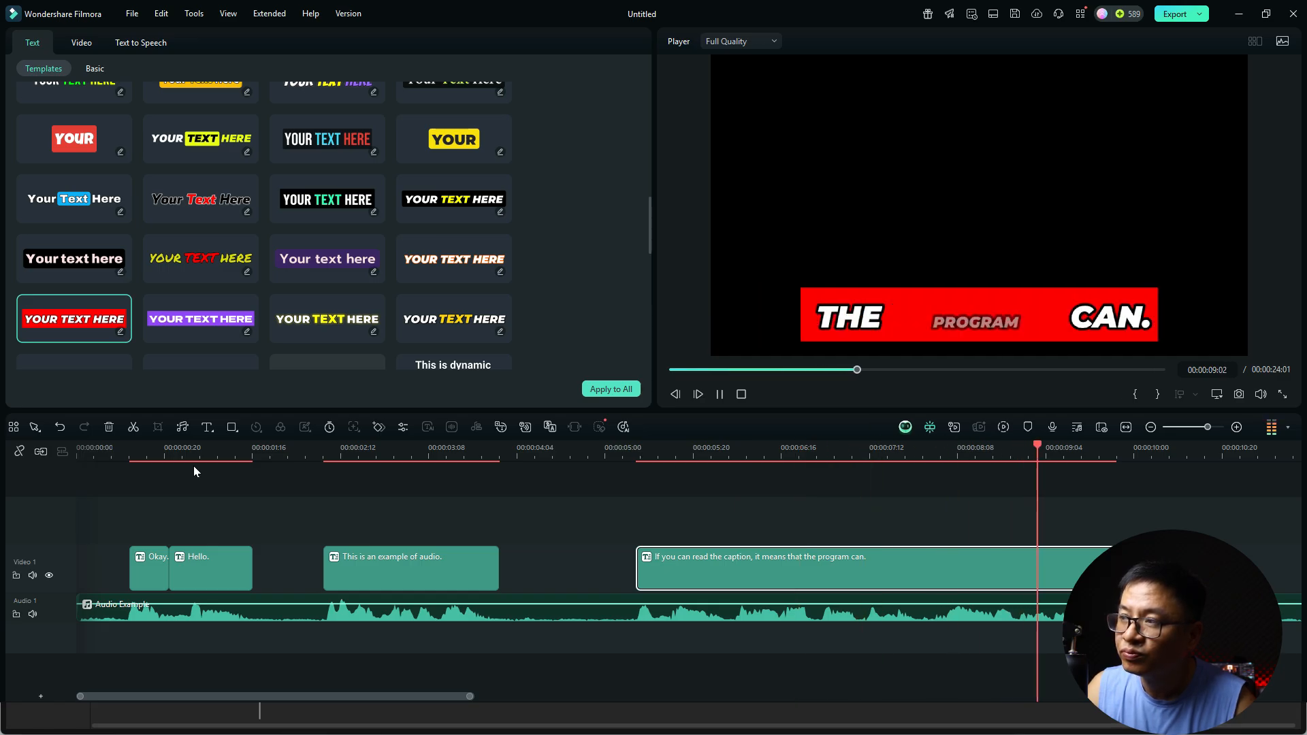
key("space")
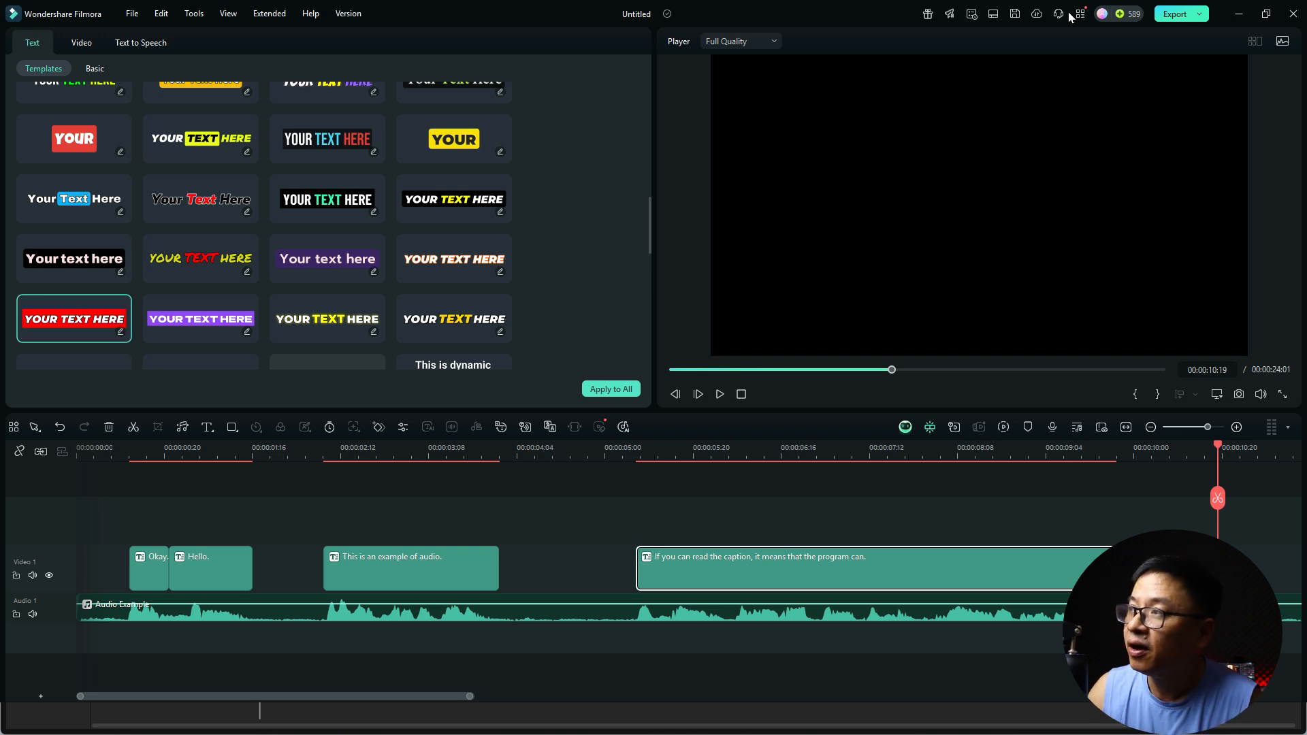
Step: Select all the caption clips on the timeline and view the actions available for them
left_click(900, 514)
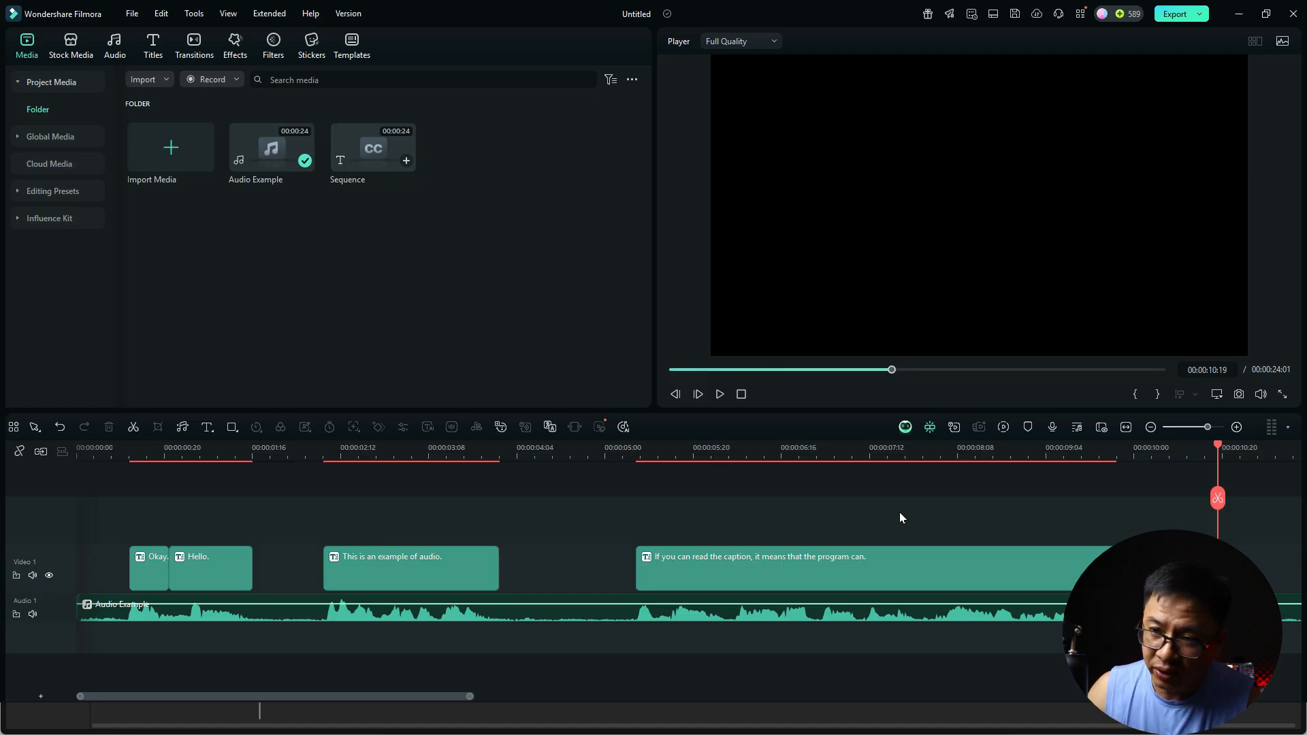
left_click_drag(790, 522, 133, 565)
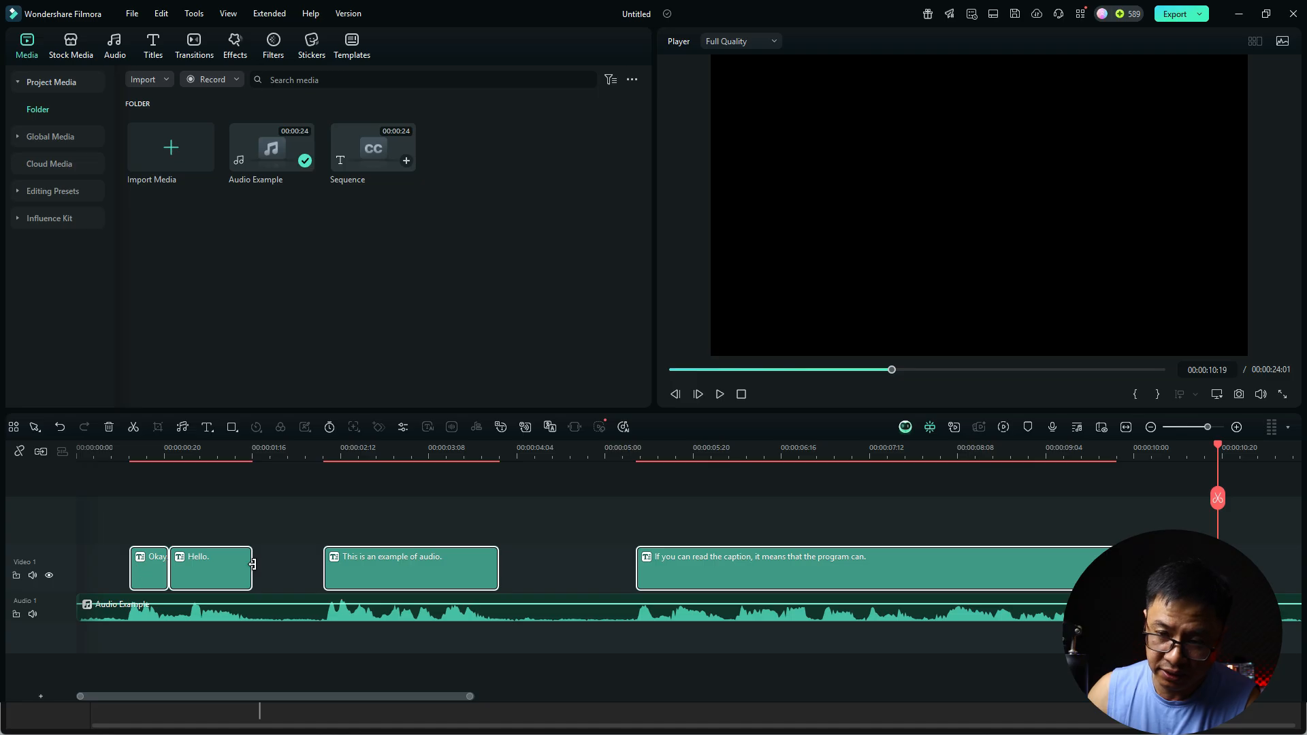
right_click(423, 558)
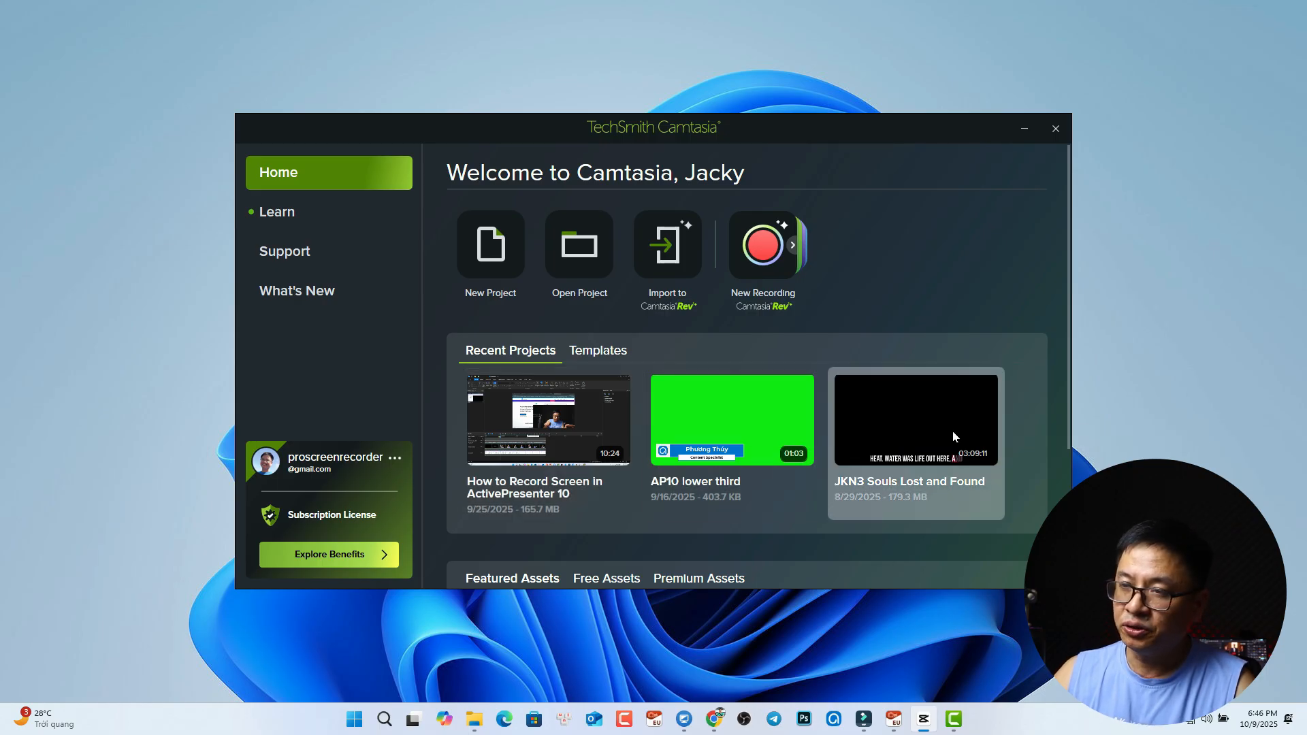
Step: Switch to Camtasia, create a new project and import Audio Example from the Audio Examples folder into the media bin
left_click(490, 255)
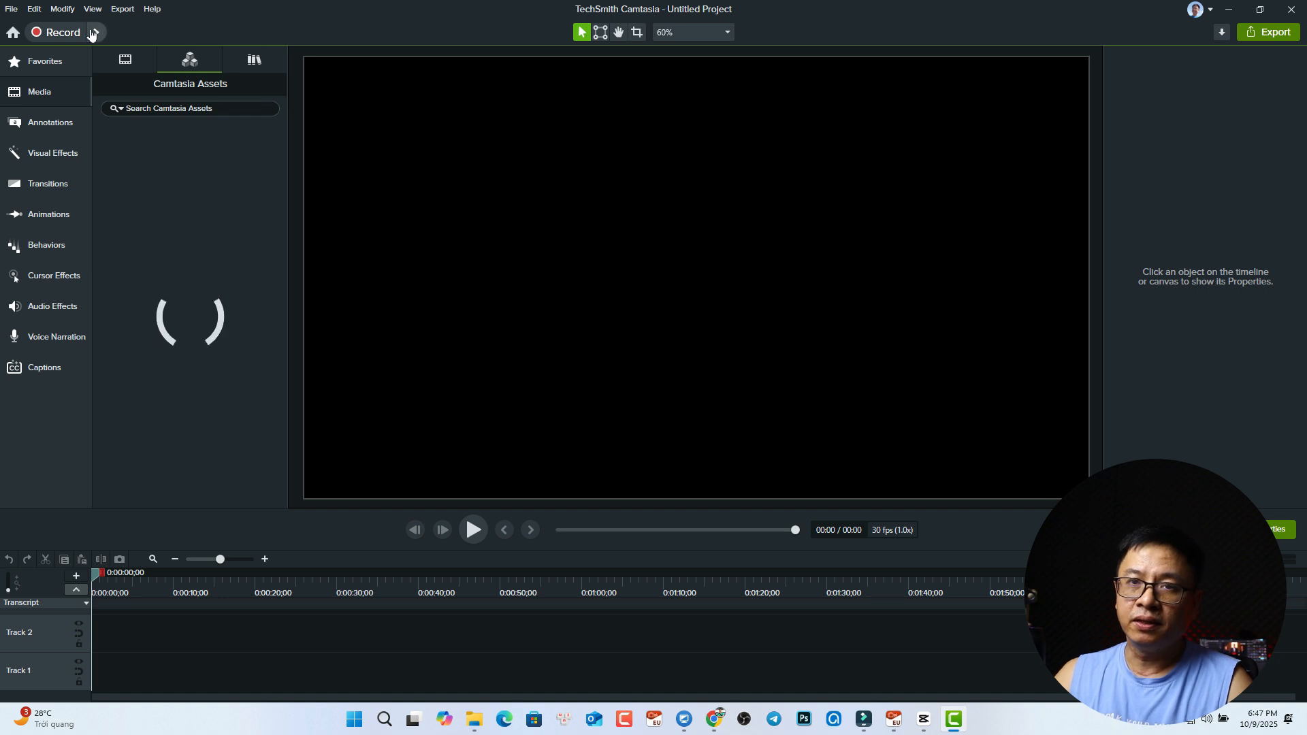
left_click(127, 59)
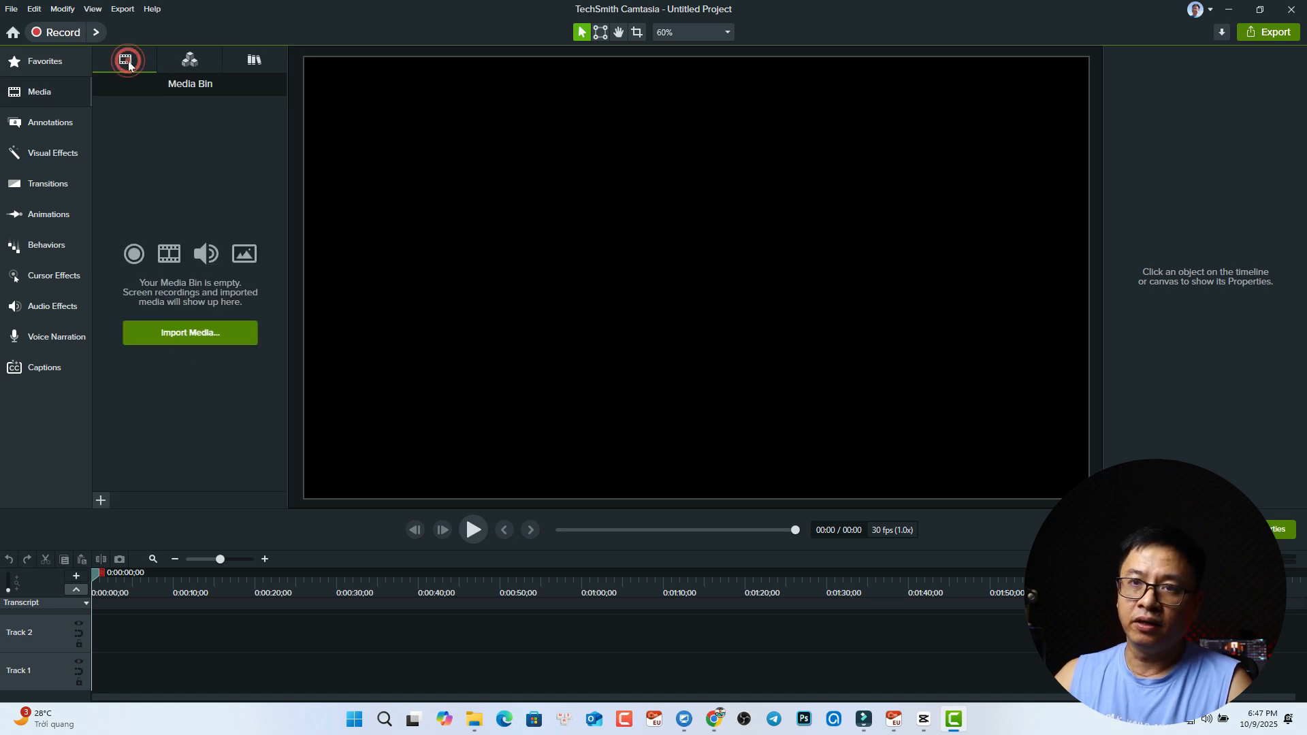
left_click(173, 330)
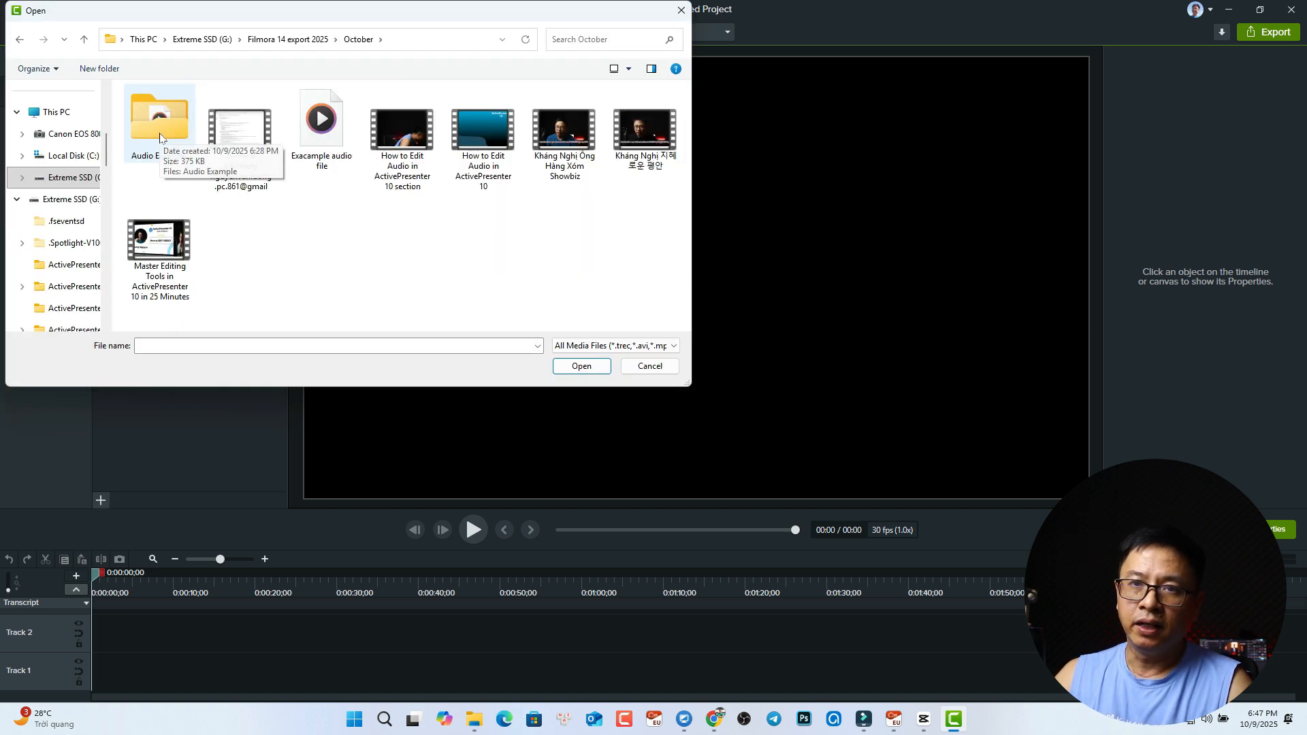
left_click(160, 137)
left_click(160, 137)
left_click(163, 110)
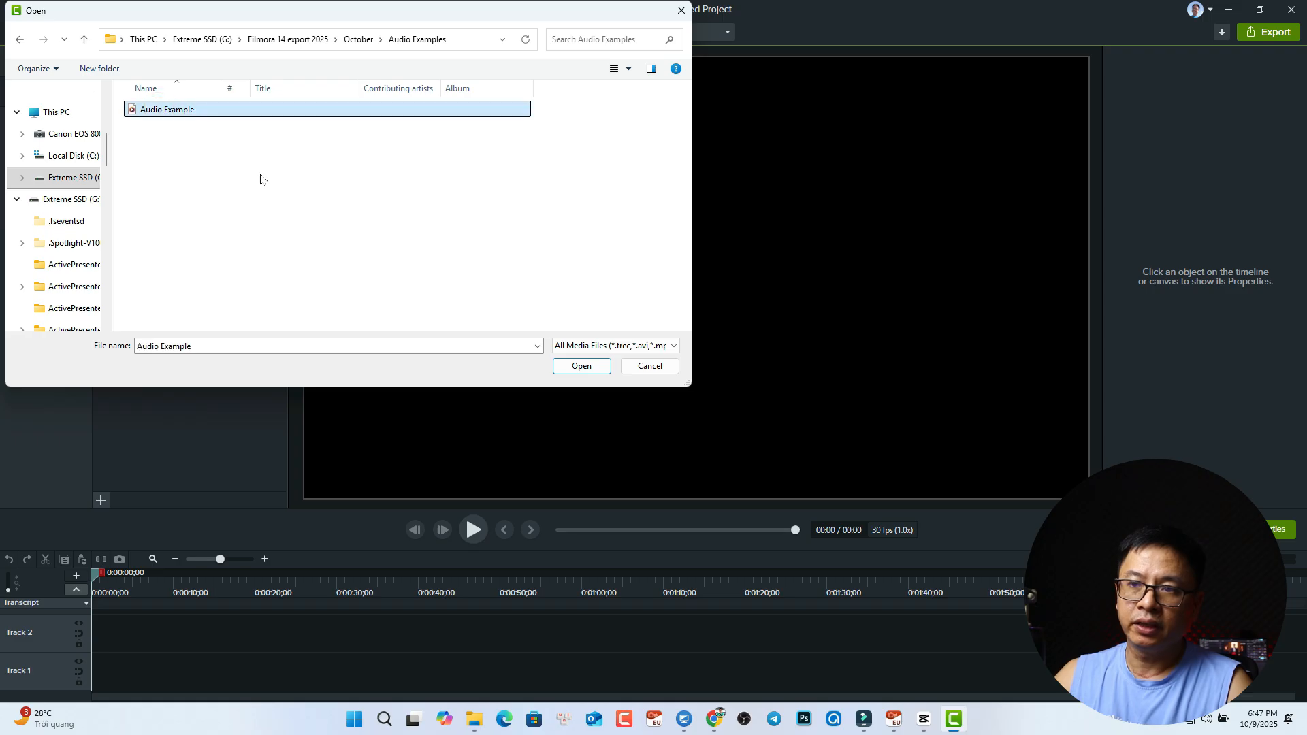
left_click(570, 374)
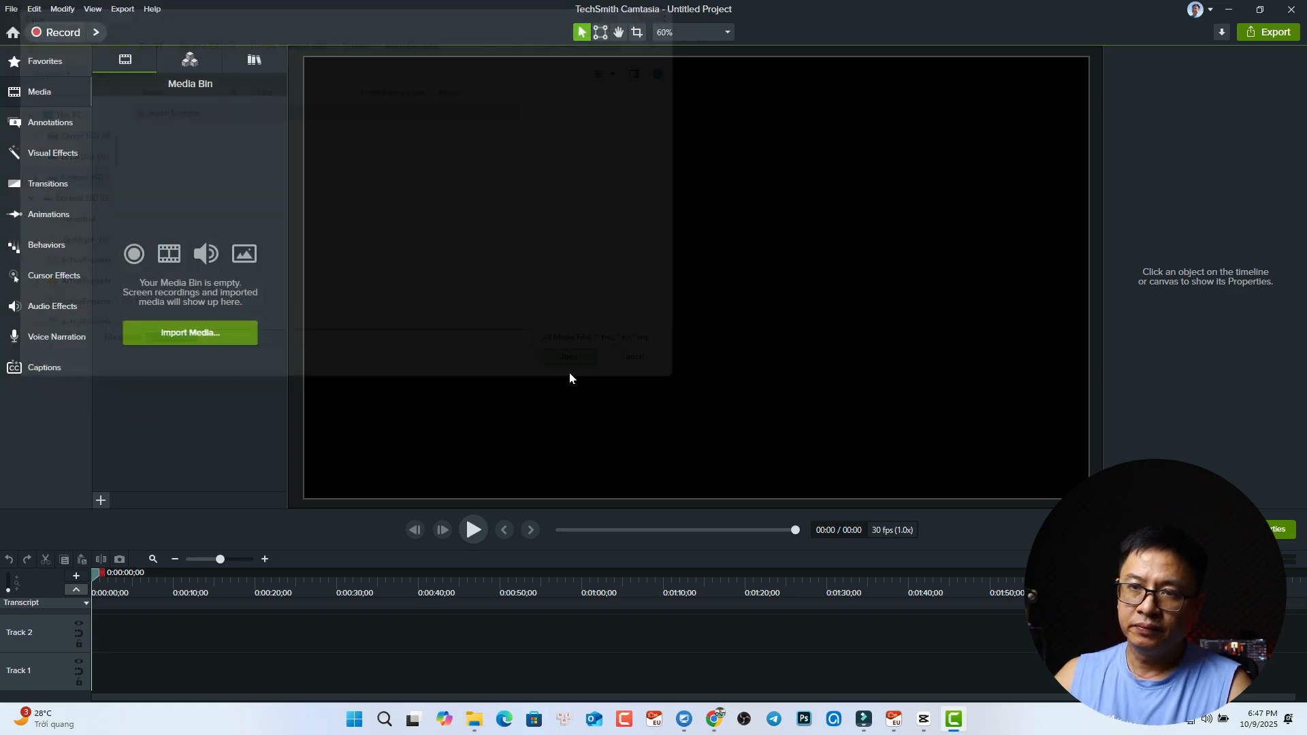
Step: Place Audio Example.mp3 at the start of Track 2 and play its opening seconds
left_click_drag(134, 210, 112, 634)
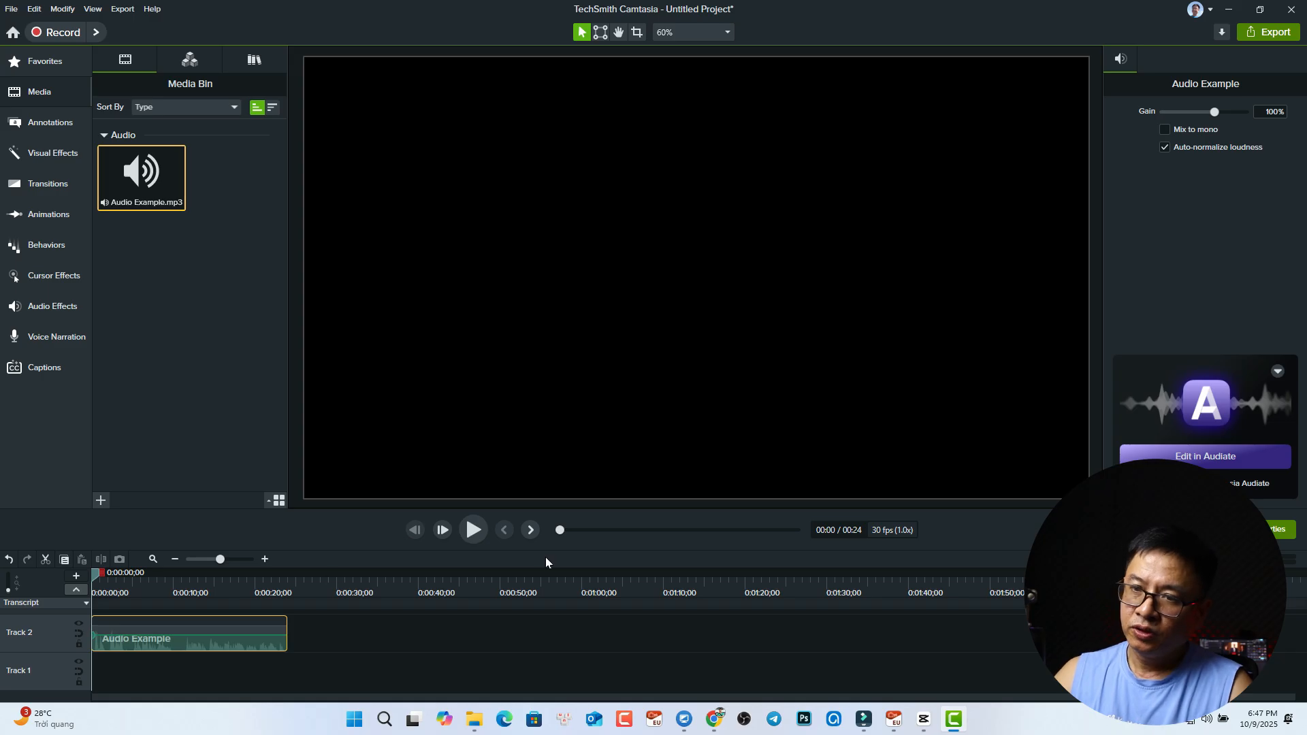
left_click(153, 559)
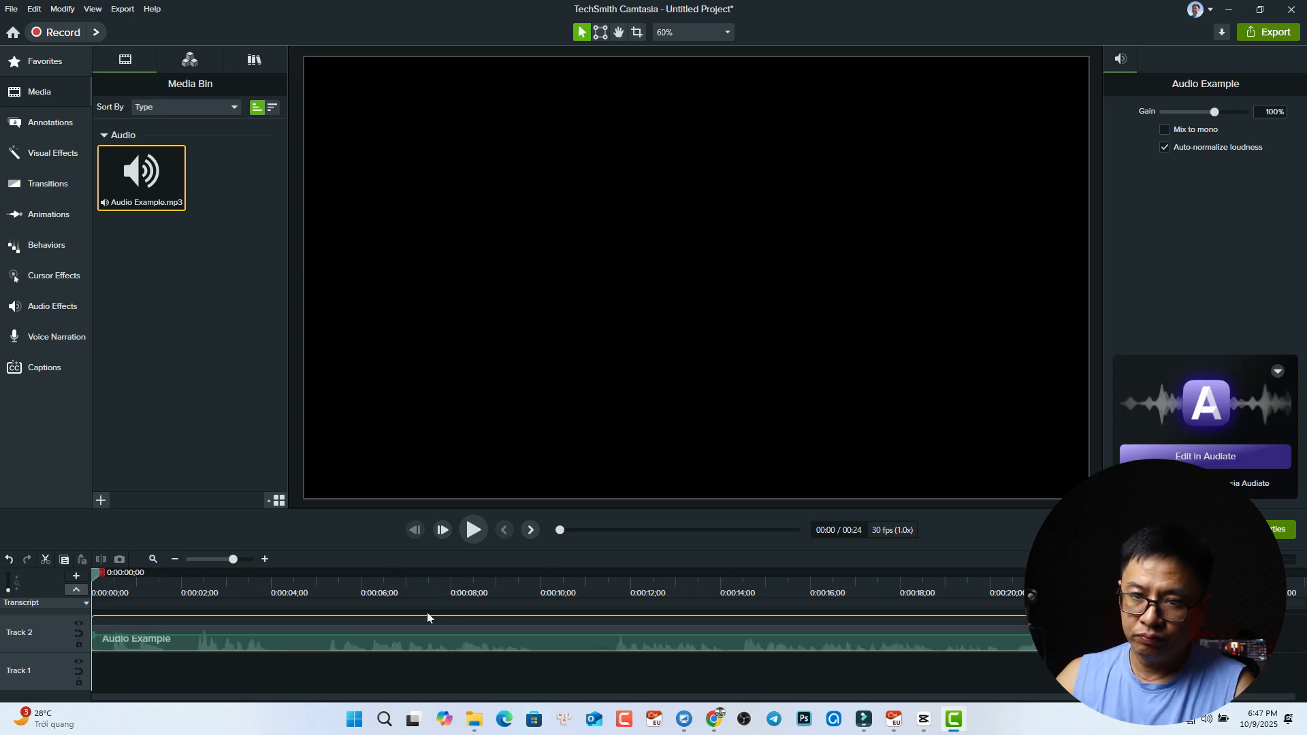
left_click(474, 531)
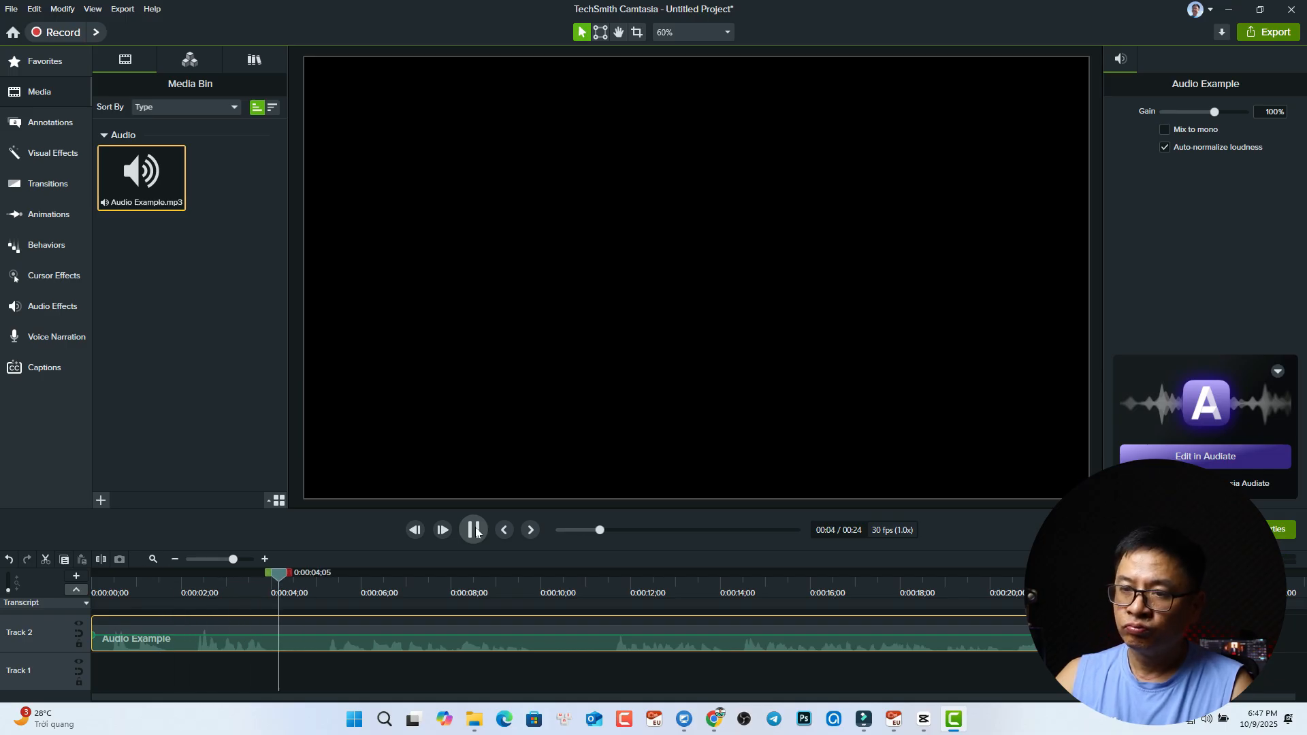
left_click(474, 531)
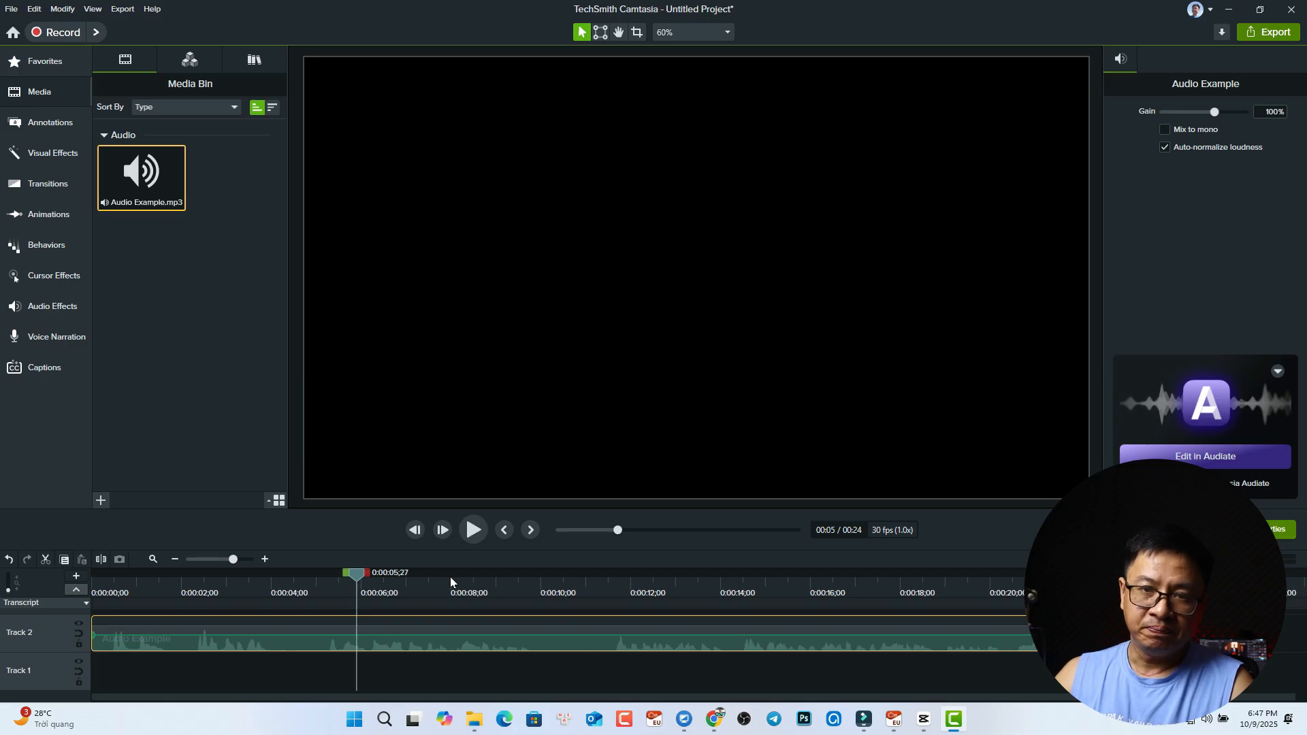
Step: Generate dynamic captions for the audio by adding the Bebas Neue Word Outline Single Line style at the start of the timeline
left_click(46, 368)
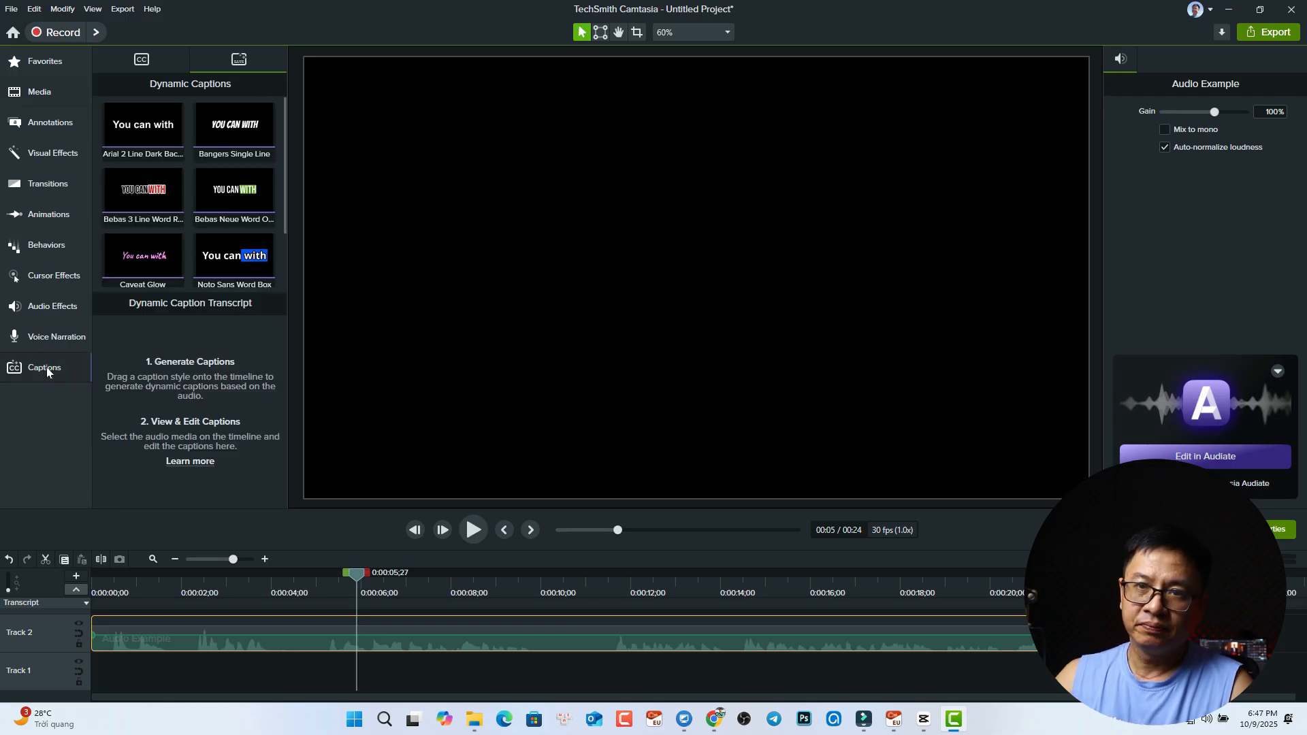
left_click(242, 136)
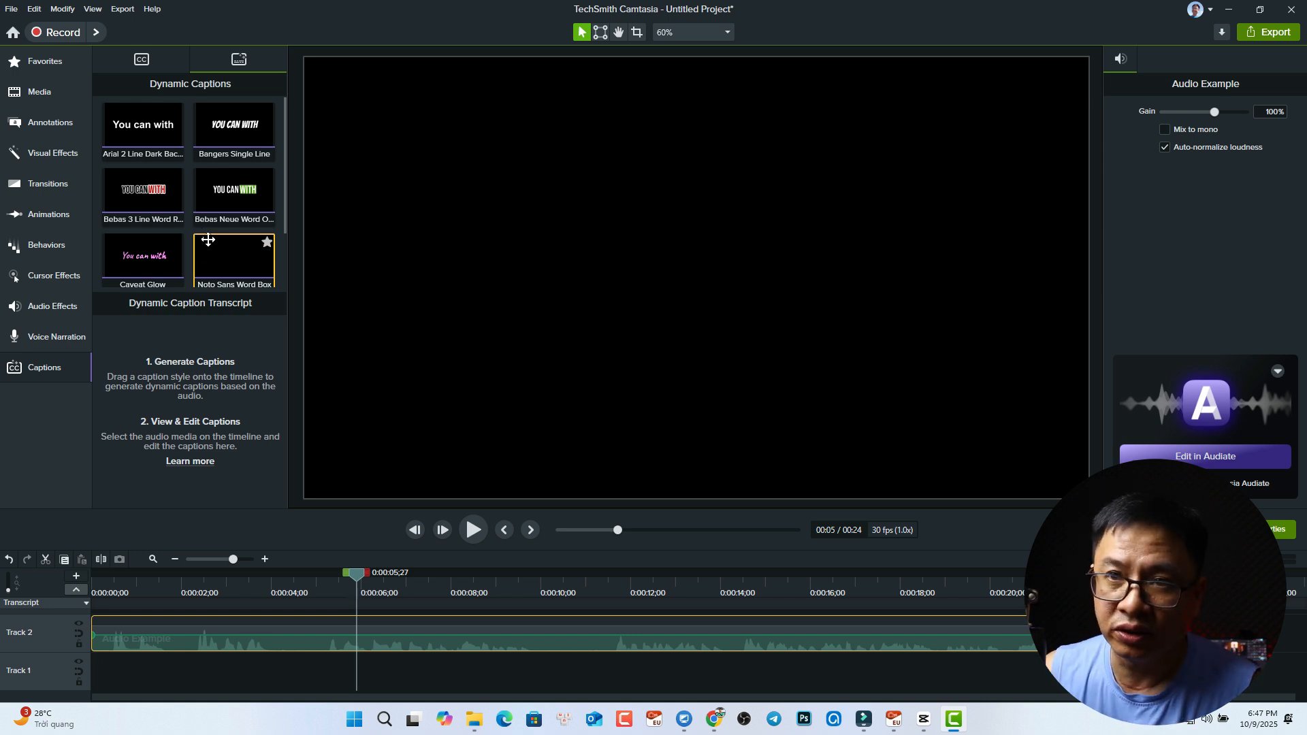
scroll(235, 225, "down", 1)
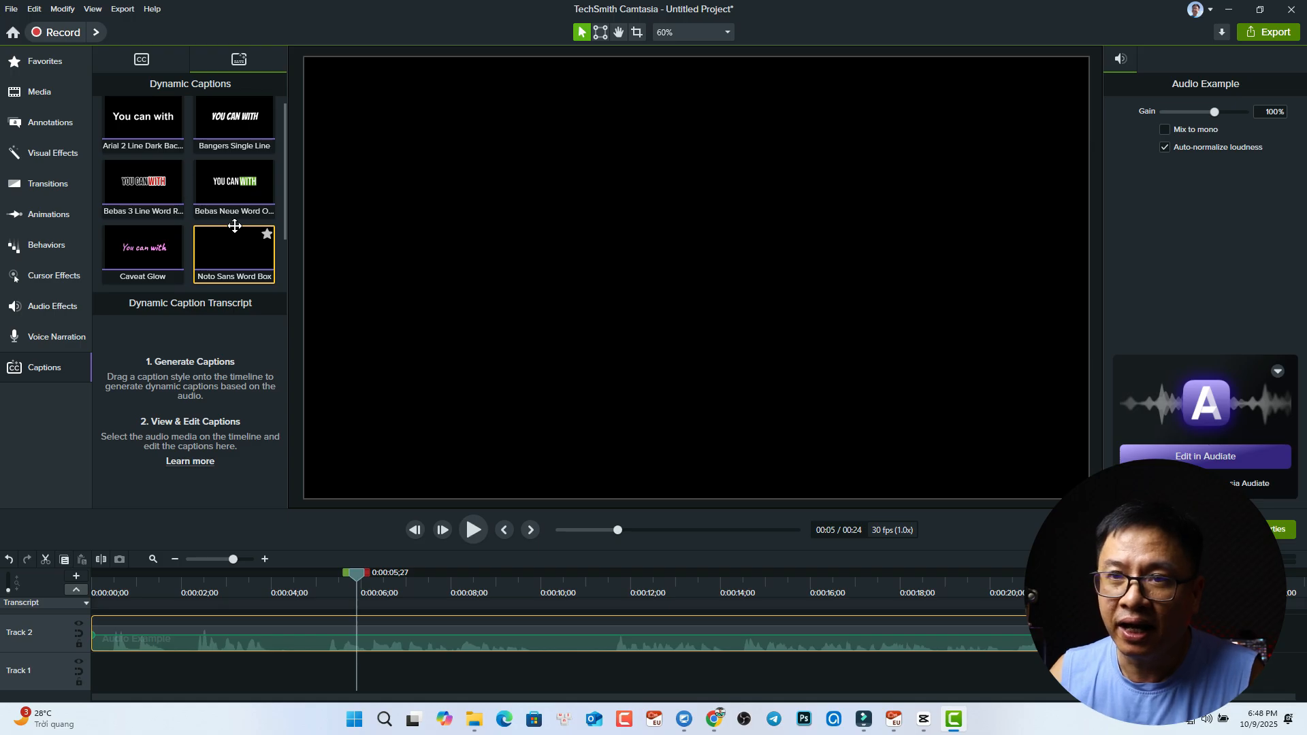
left_click_drag(222, 180, 109, 610)
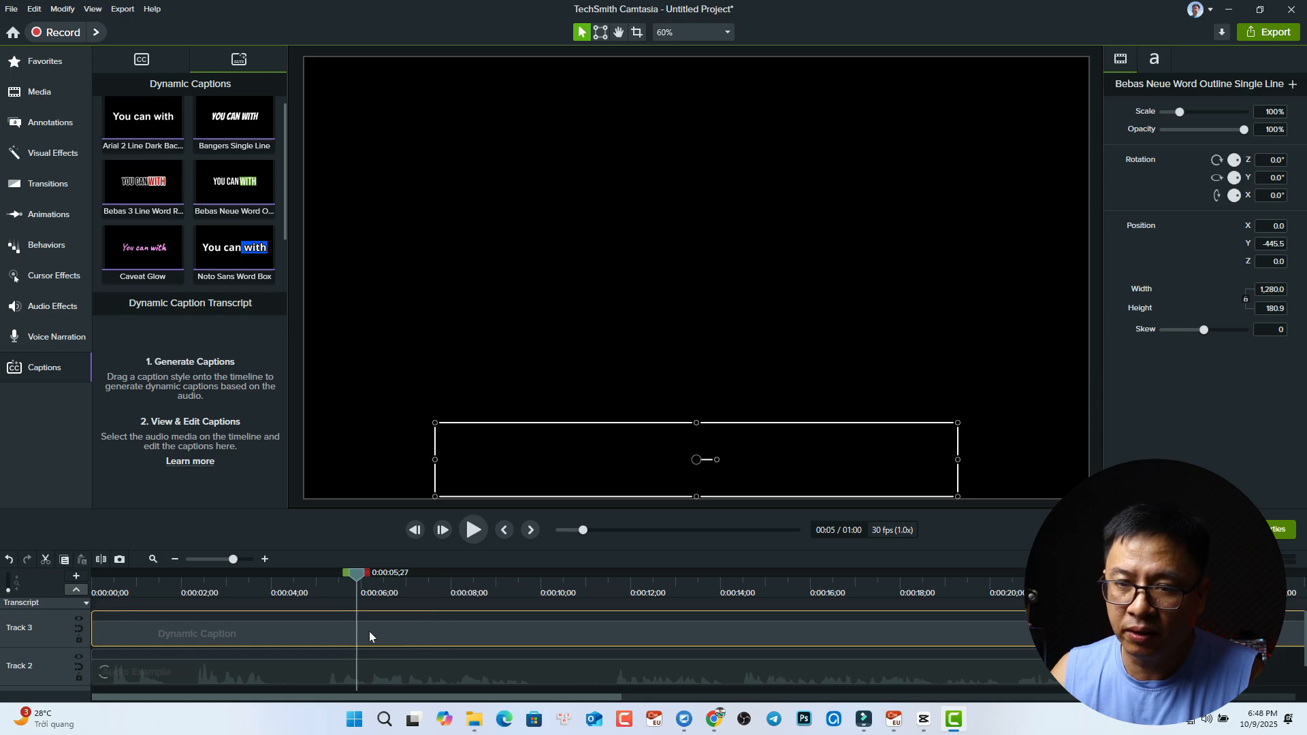
Step: Play the generated dynamic captions from near the timeline start to check the word highlighting against the audio
scroll(304, 647, "down", 1)
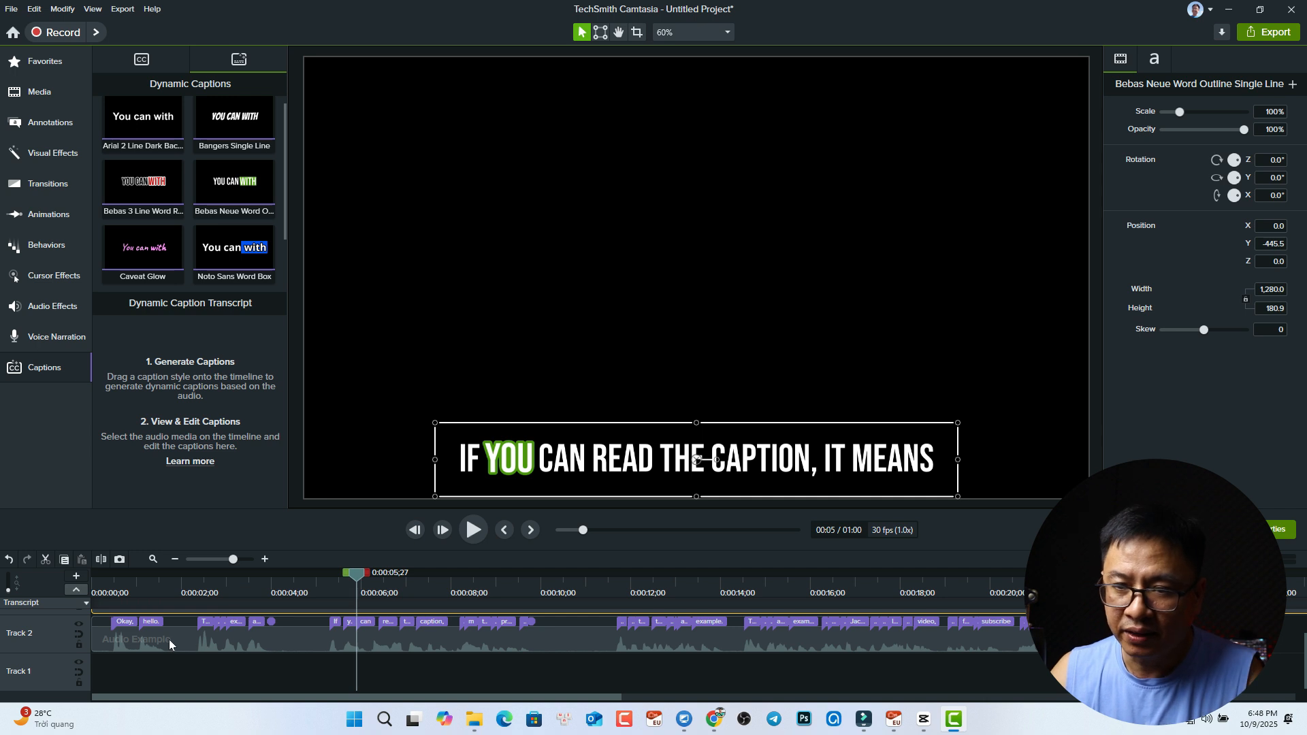
left_click(96, 582)
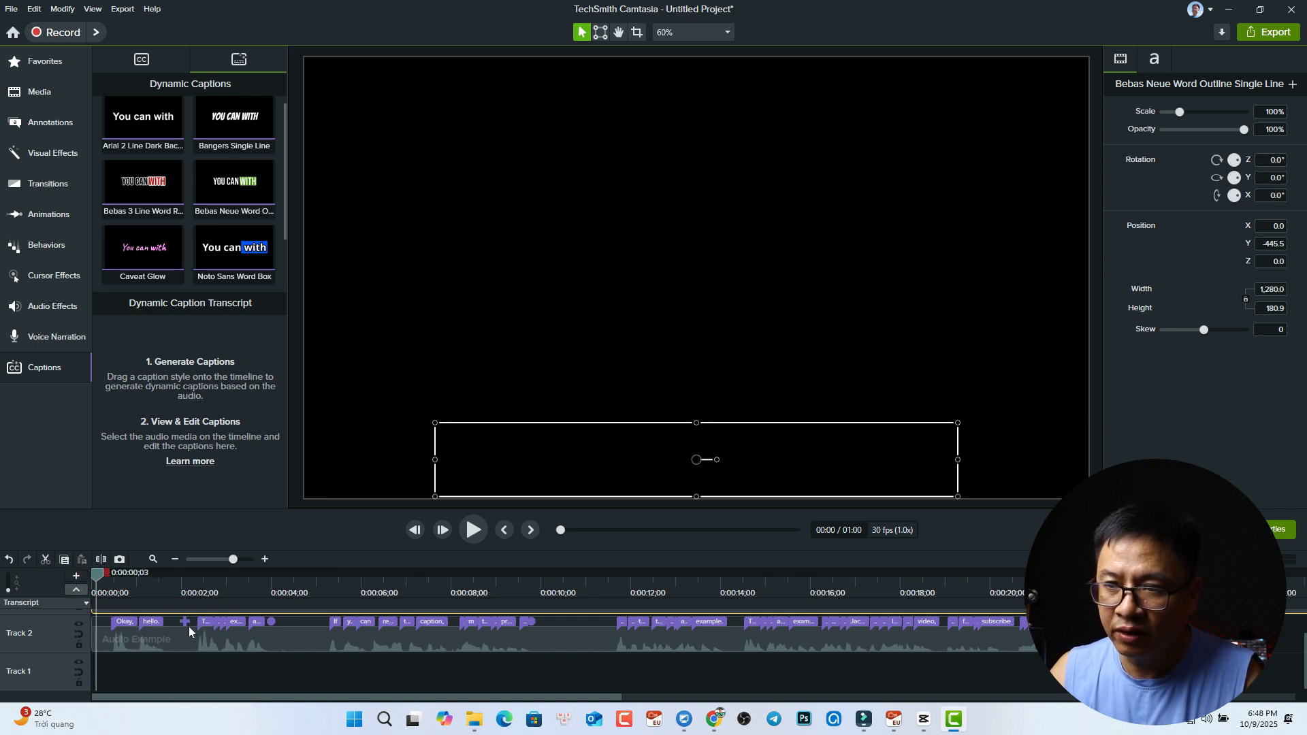
key("space")
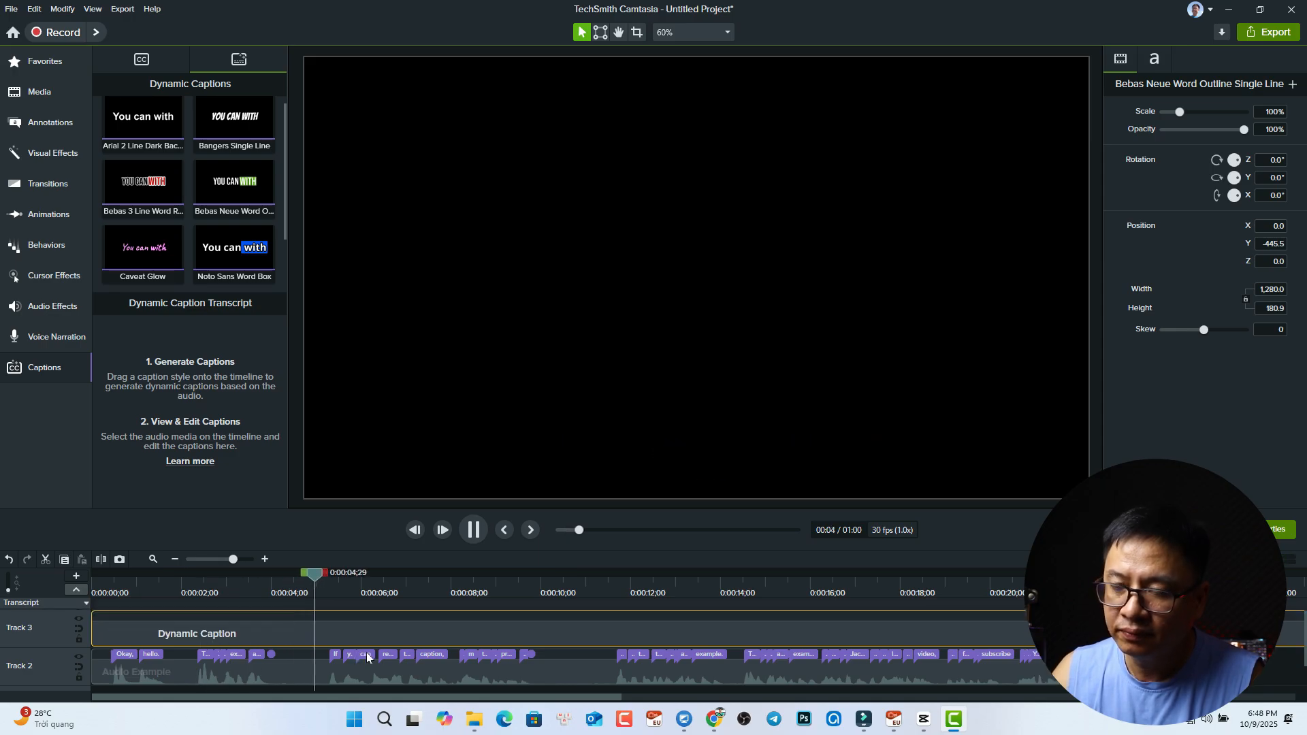
left_click(371, 657)
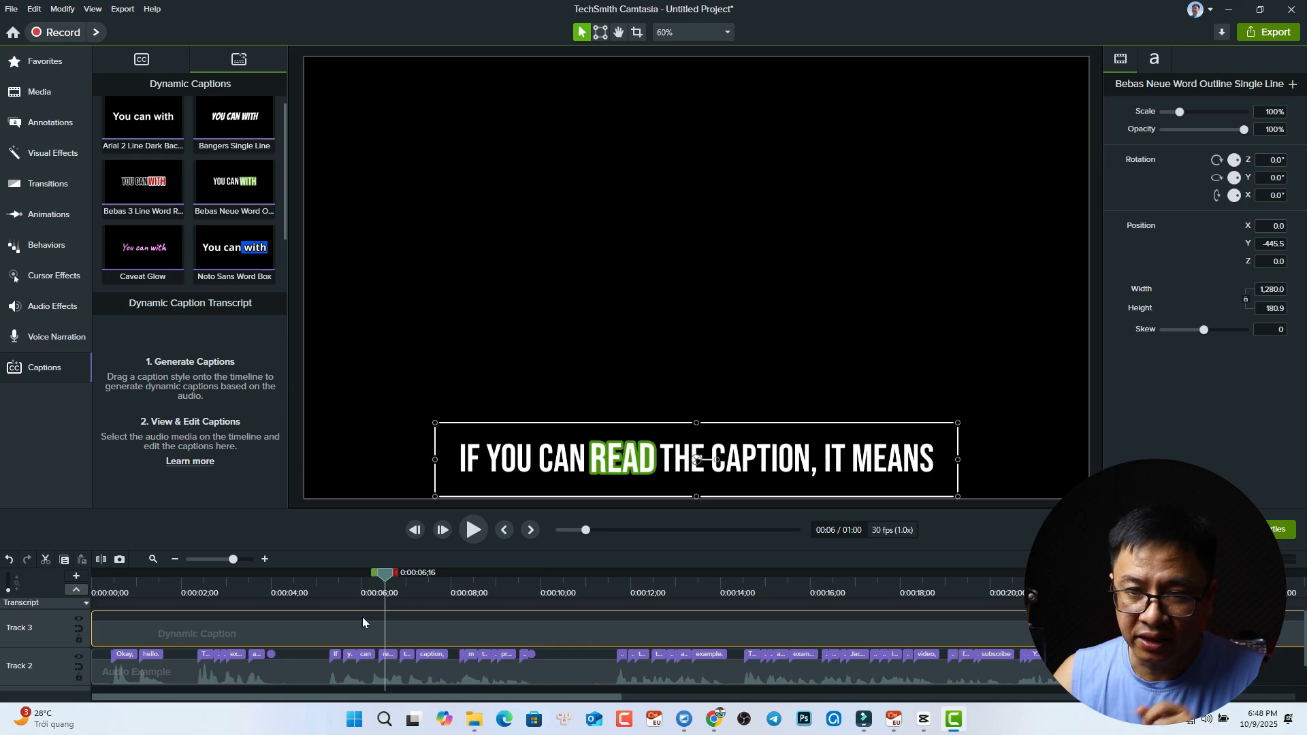
Step: Examine the Dynamic Caption clip's text properties, including its font, stroke and per-word Highlight options
left_click(325, 627)
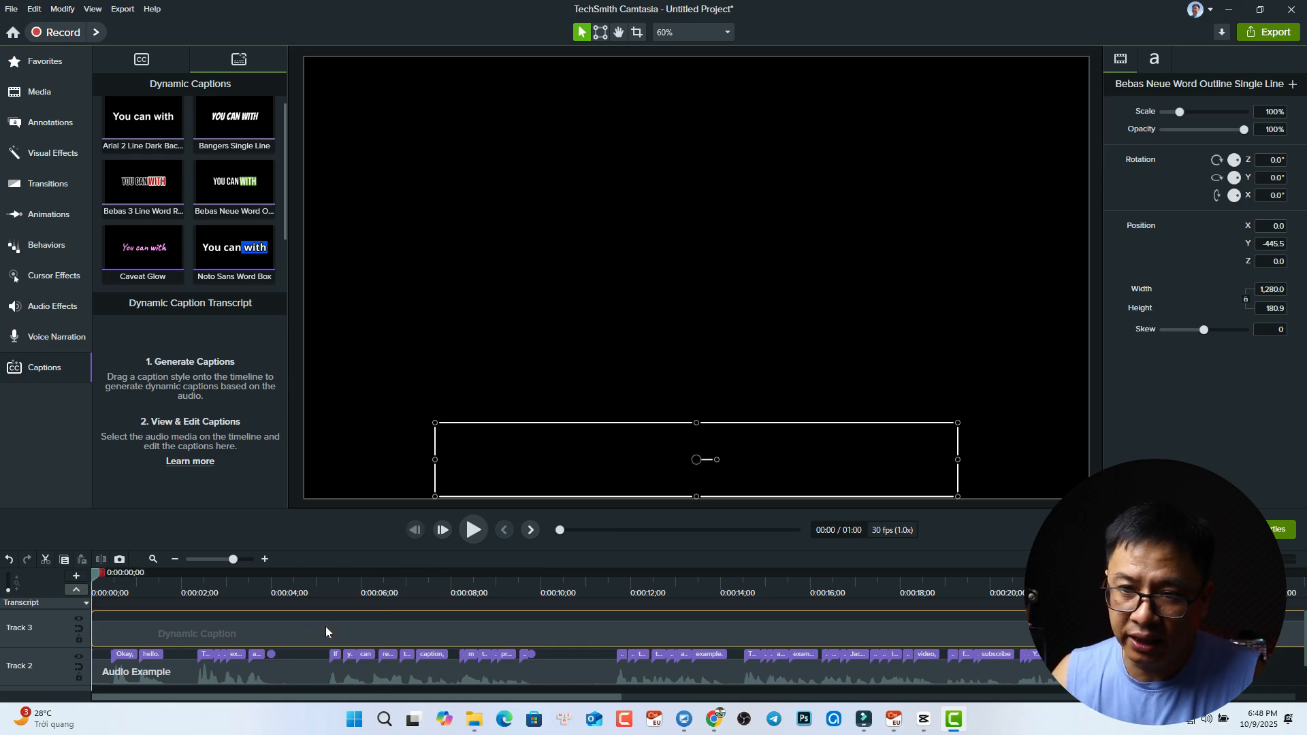
left_click(1154, 59)
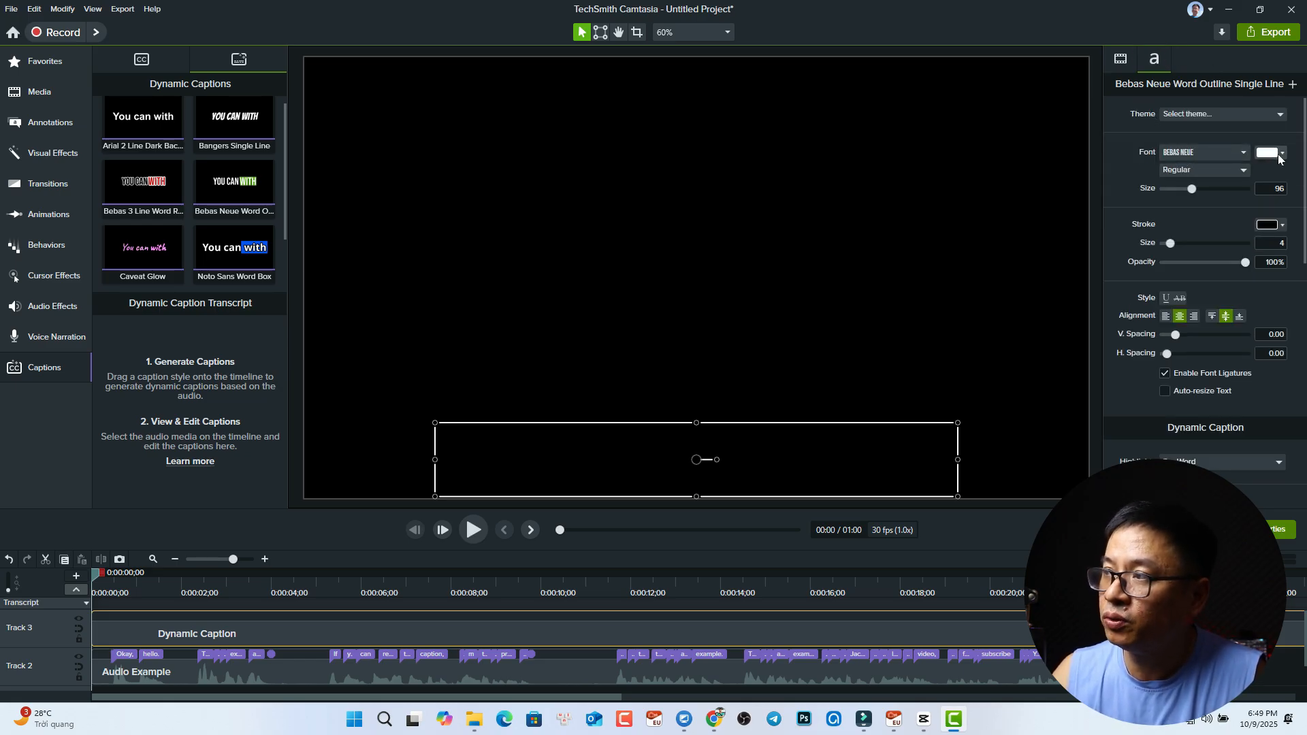
scroll(1252, 264, "down", 4)
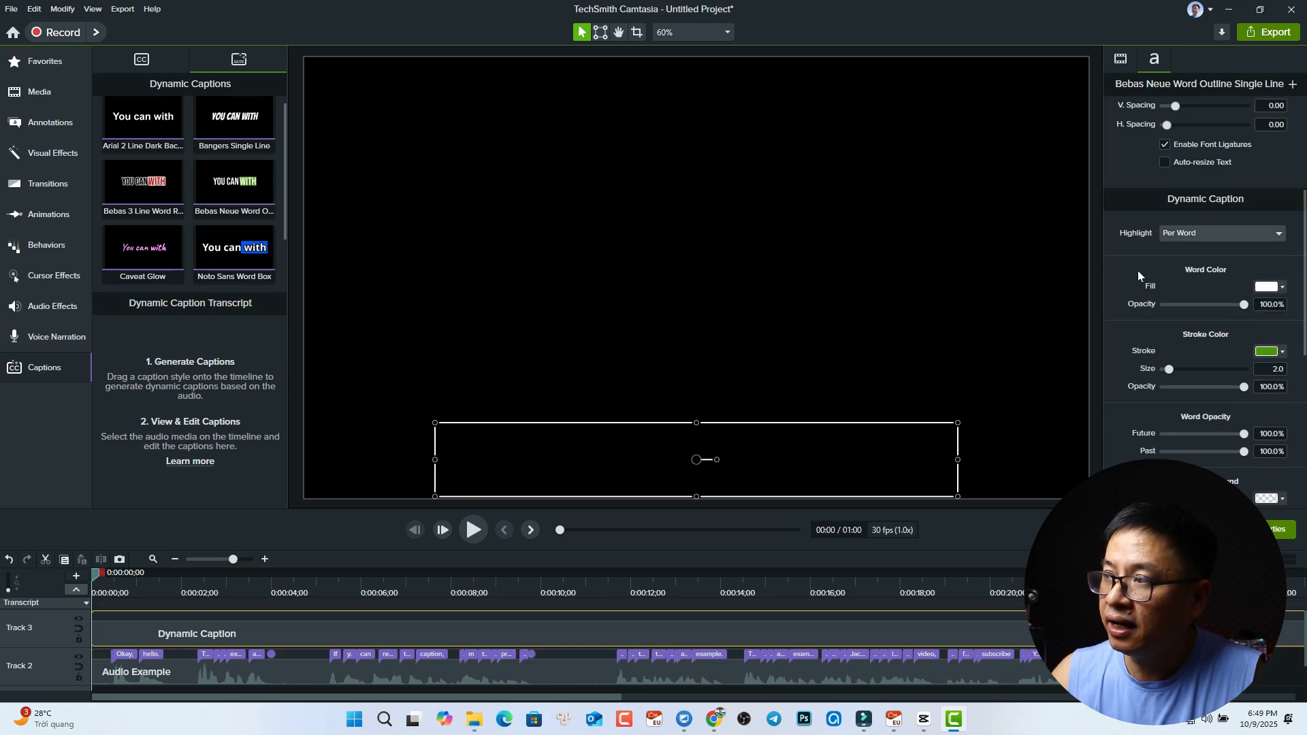
left_click(1222, 234)
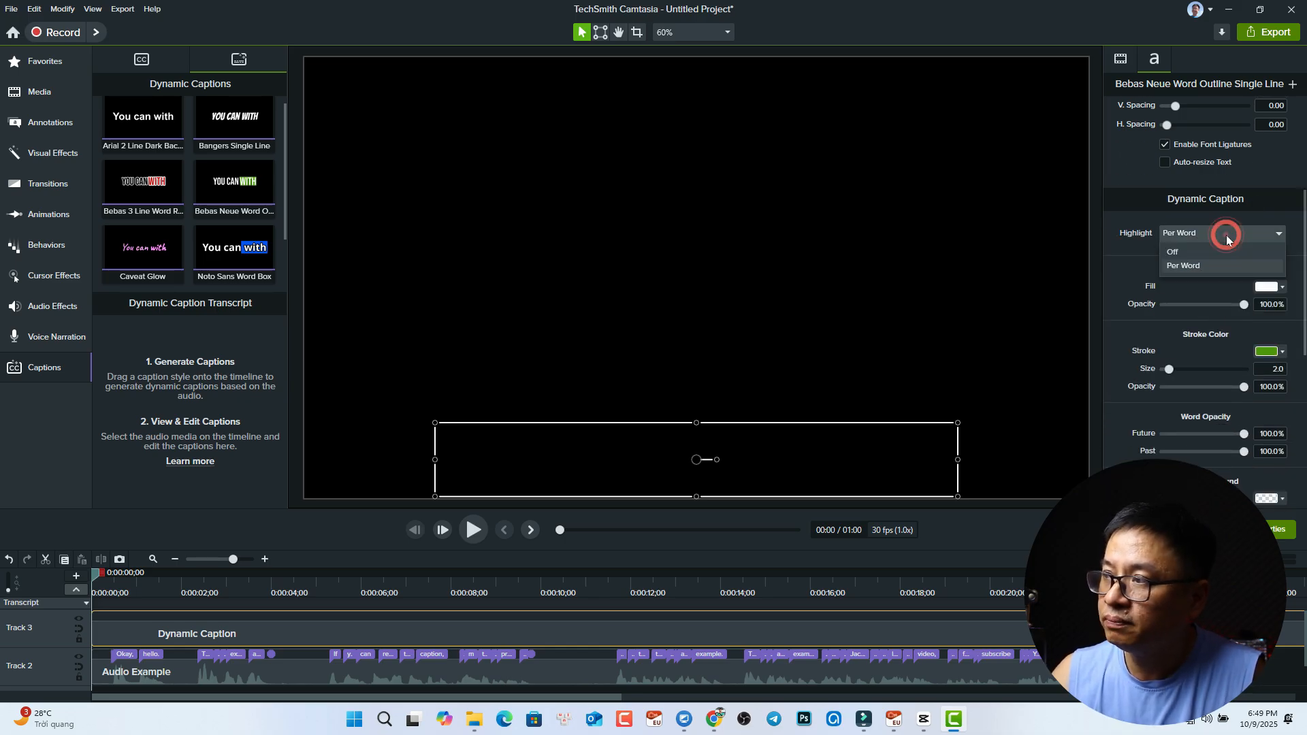
left_click(1145, 265)
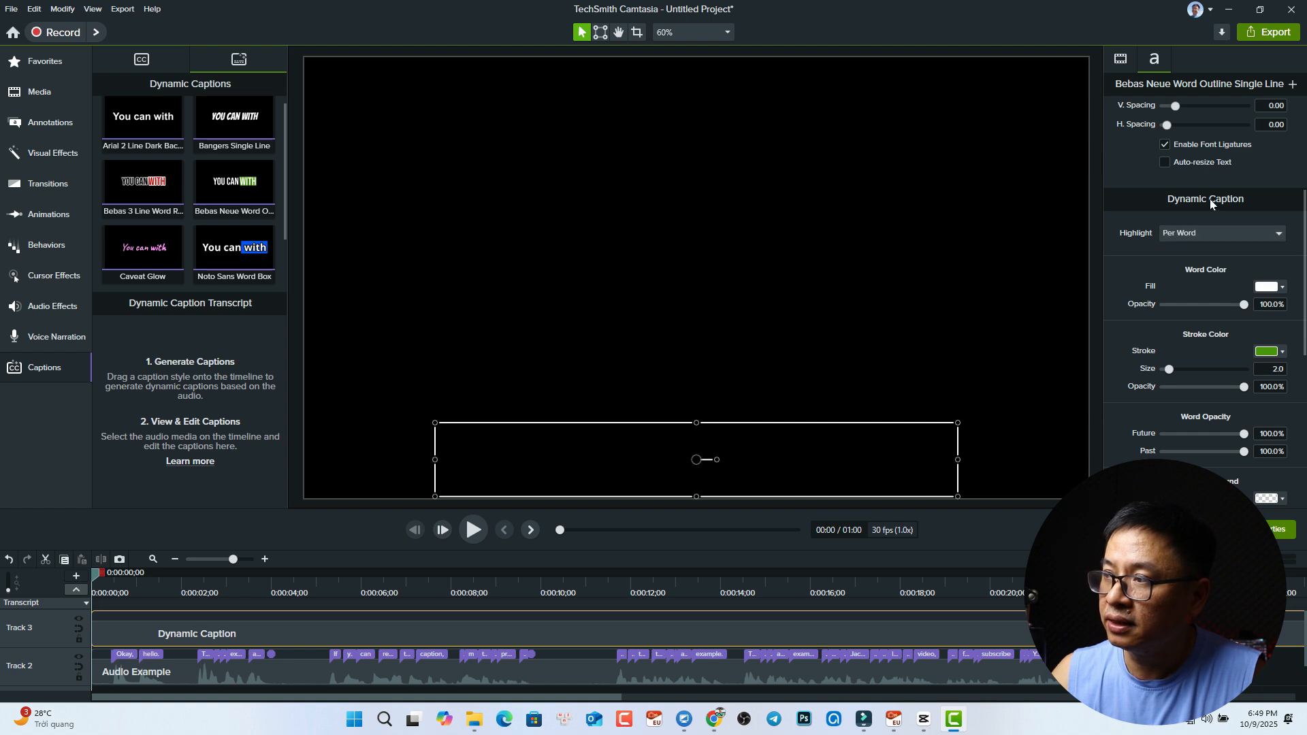